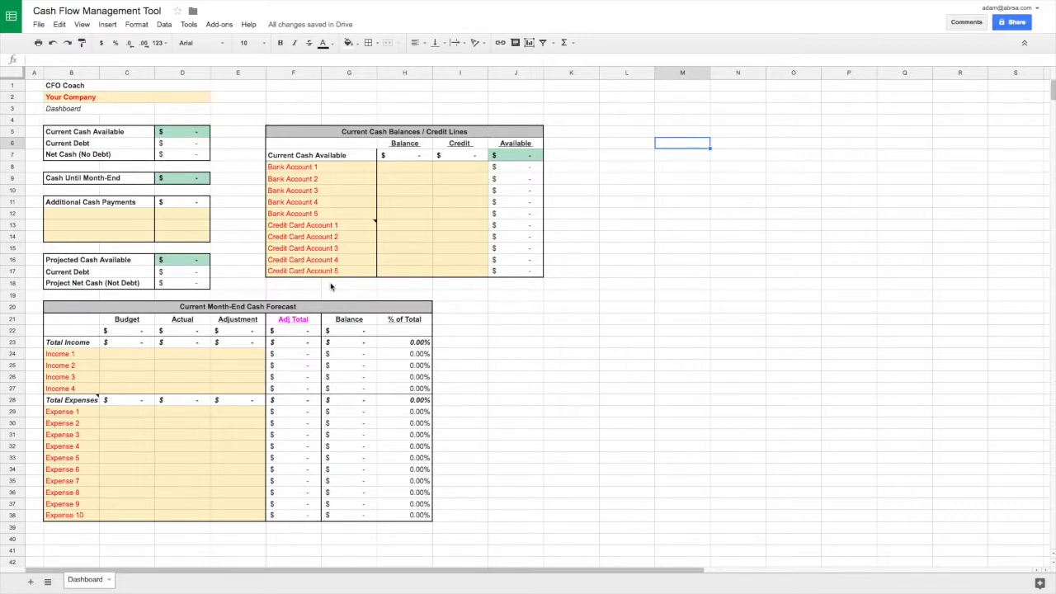
Enter ABR Consulting as the company name in place of the Your Company placeholder
click(68, 99)
text(ABR Consulting)
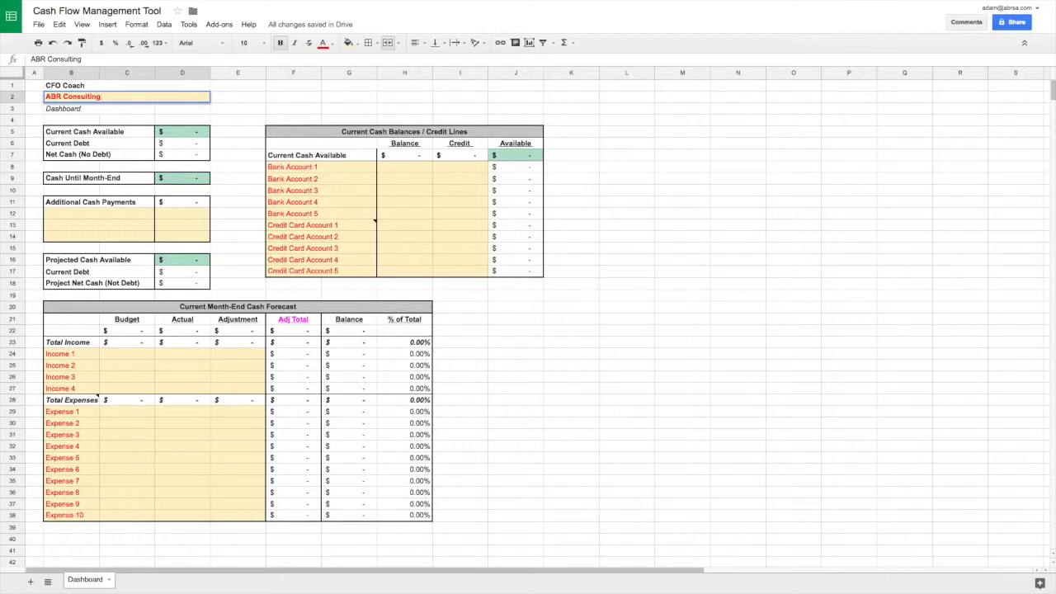
key(Tab)
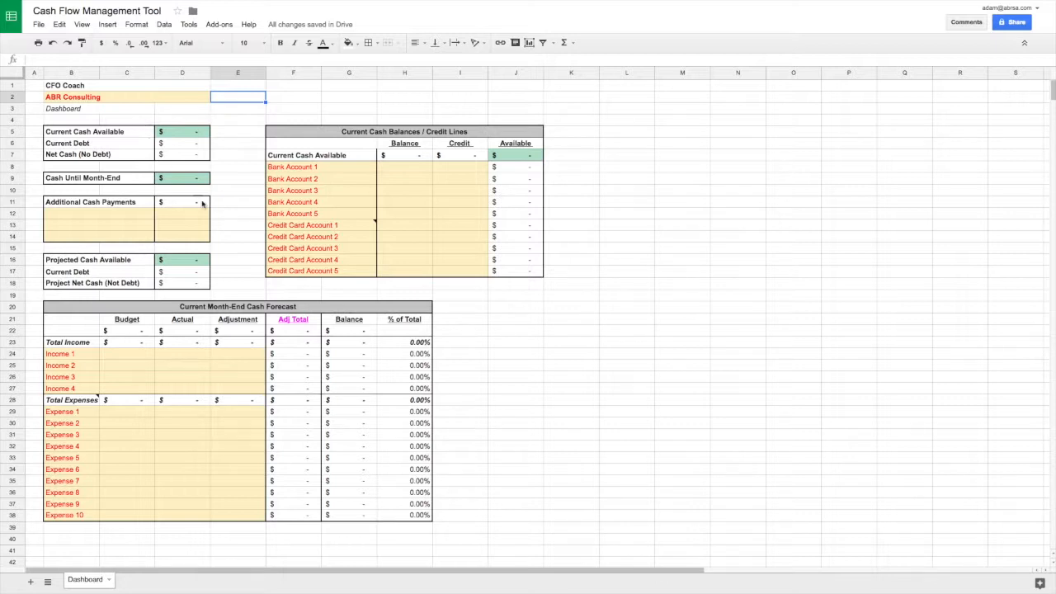
Examine the Projected Cash Available line and the formula behind its amount
click(251, 259)
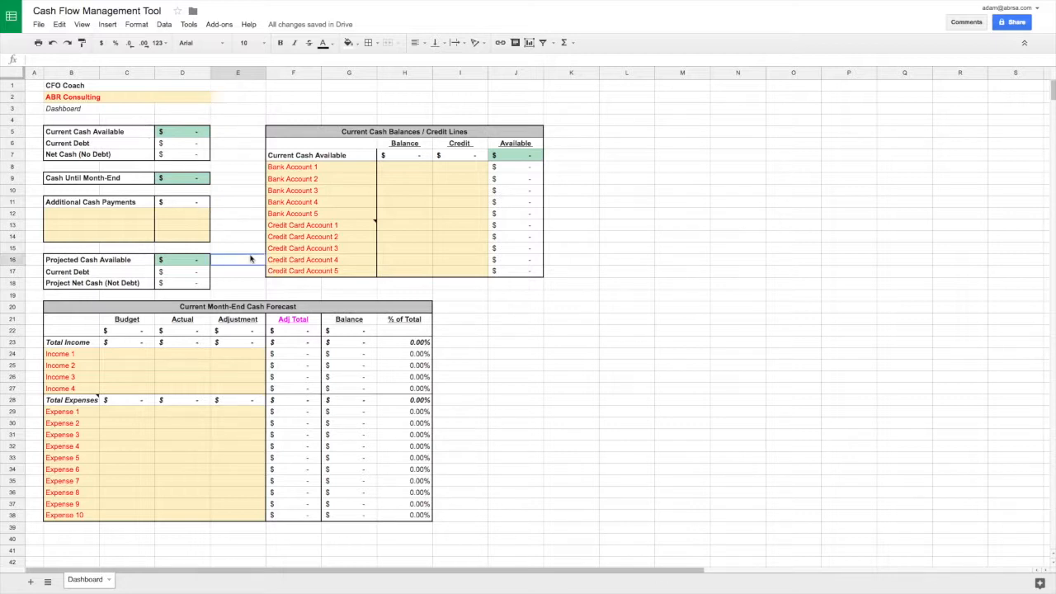
click(116, 263)
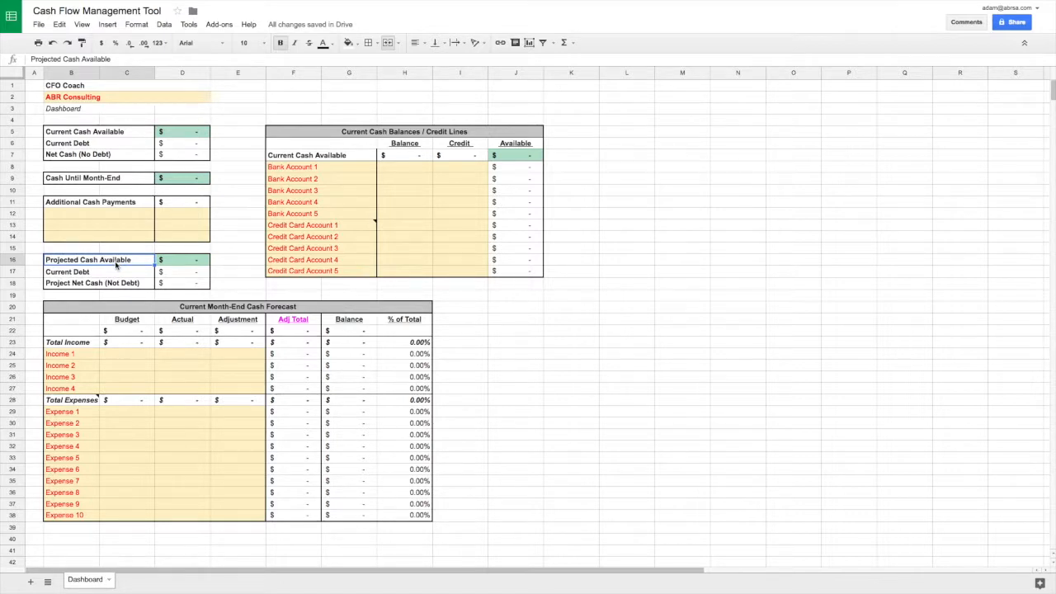
click(170, 263)
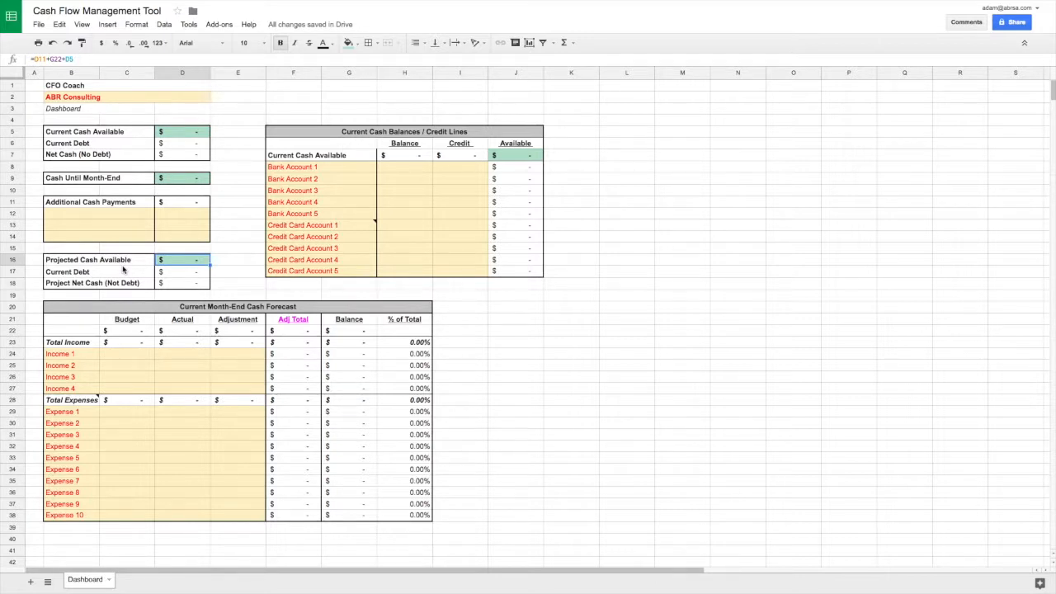
click(246, 254)
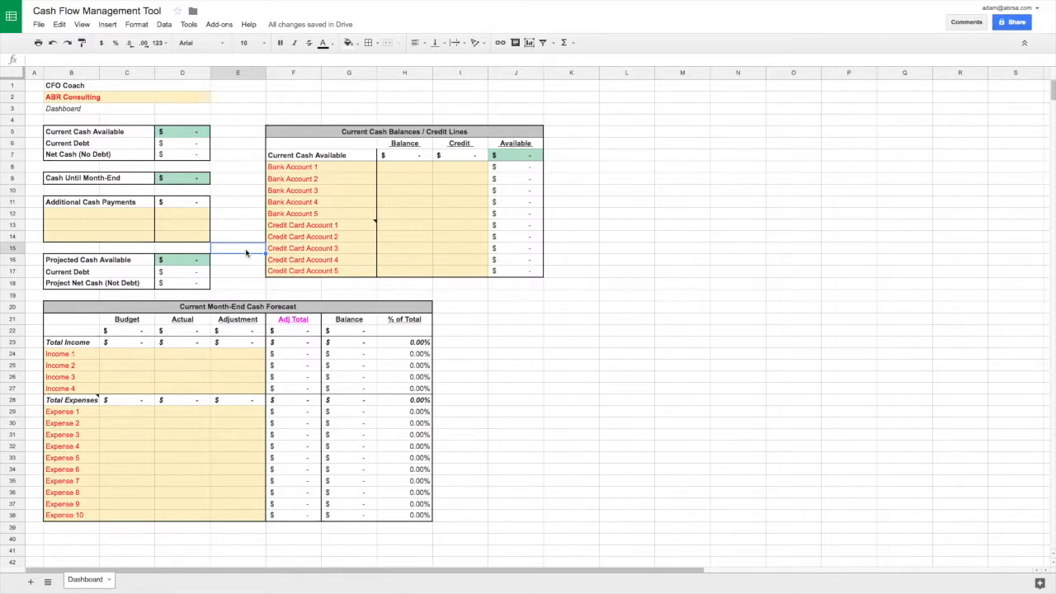
click(181, 262)
mouse_move(191, 264)
mouse_down()
mouse_move(223, 262)
mouse_move(193, 260)
mouse_up()
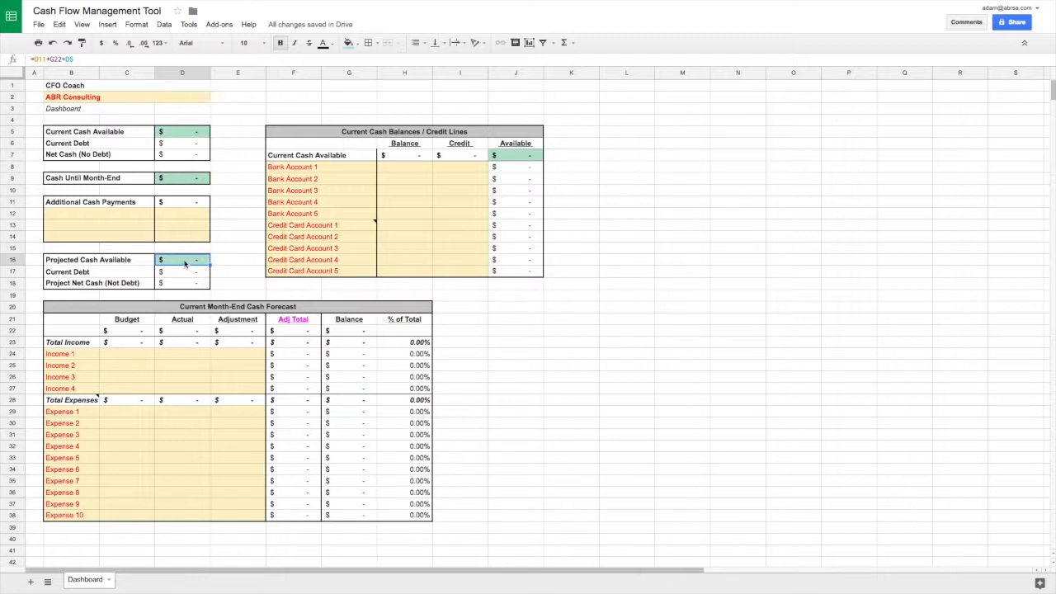
click(246, 238)
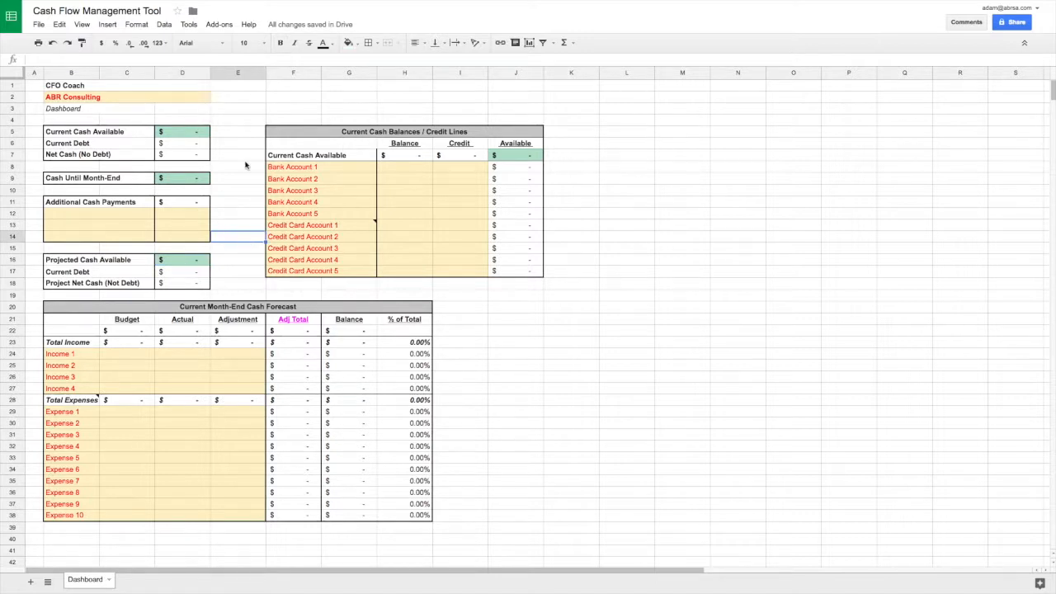
Rename Bank Account 1 as Chase 1 and Bank Account 2 as Chase 2 in the cash balances table
click(301, 169)
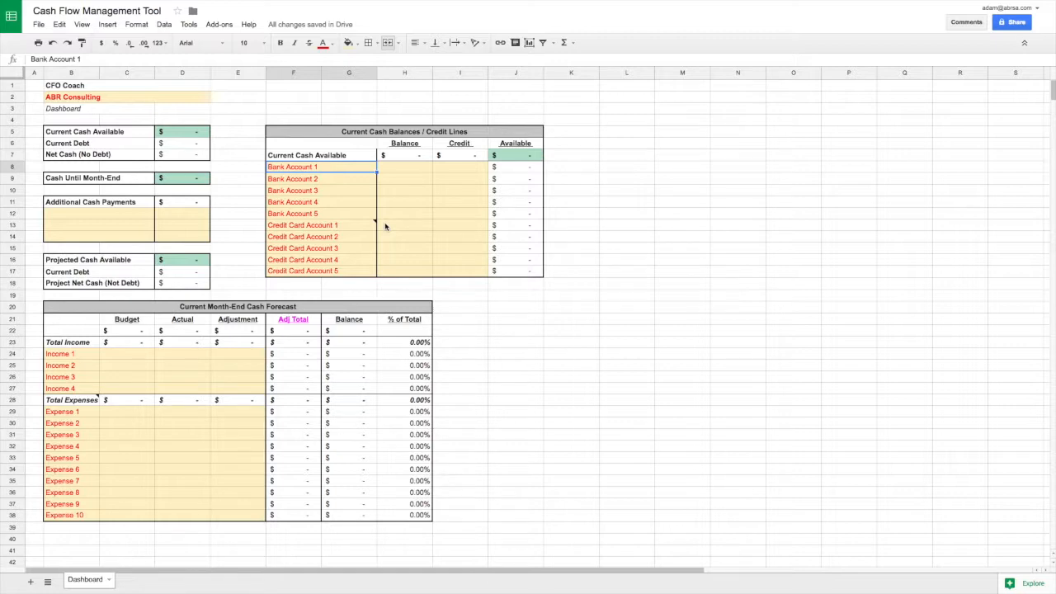
text(Chase 1)
key(Return)
text(Chase 2)
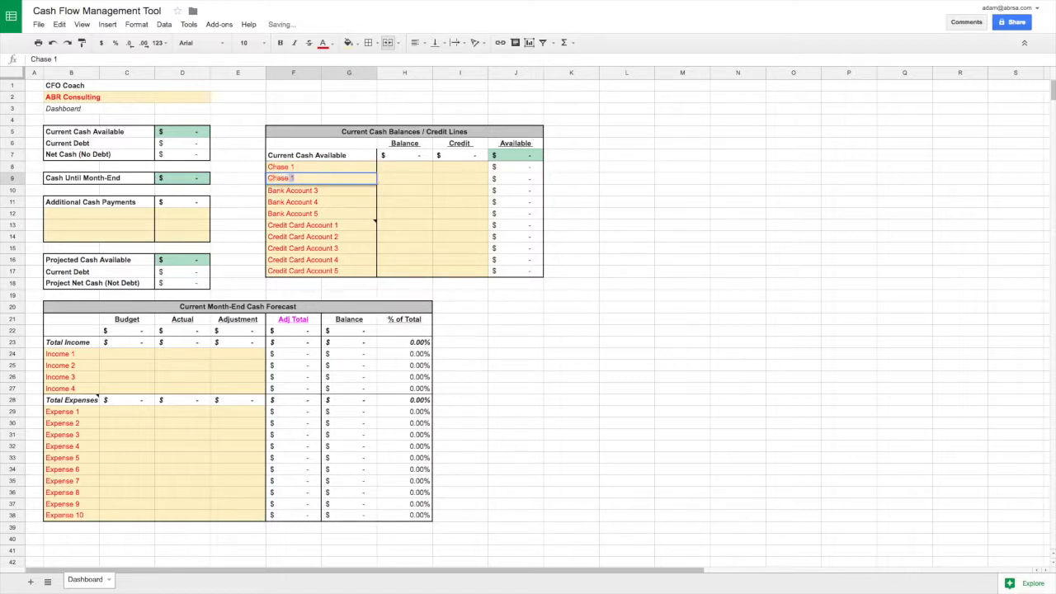
key(Return)
Rename Credit Card Account 1 as Chase CC in the cash balances table
key(Return)
key(Return)
key(Return)
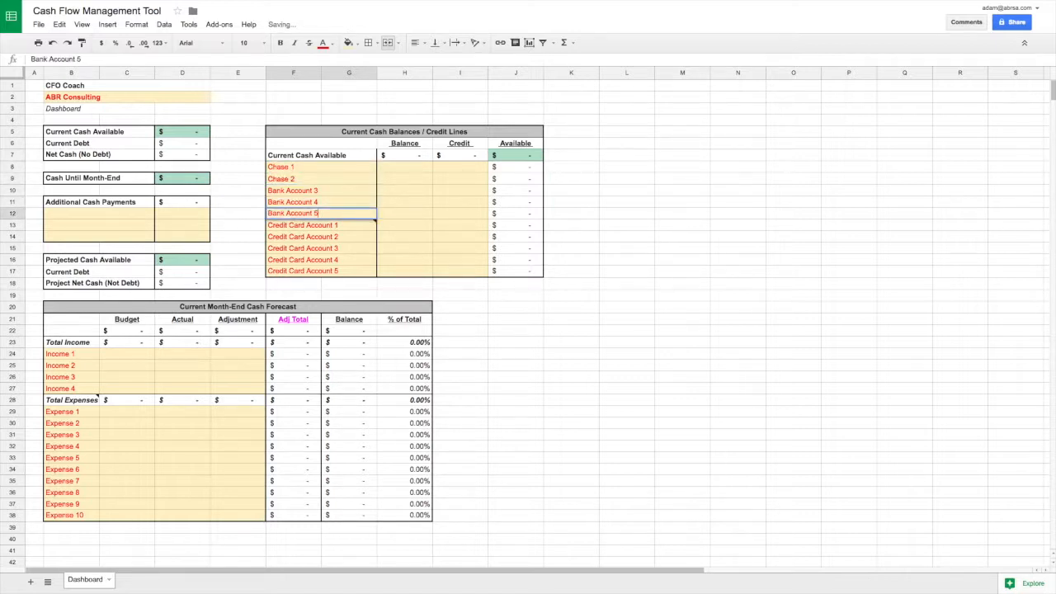
text(Chase CC)
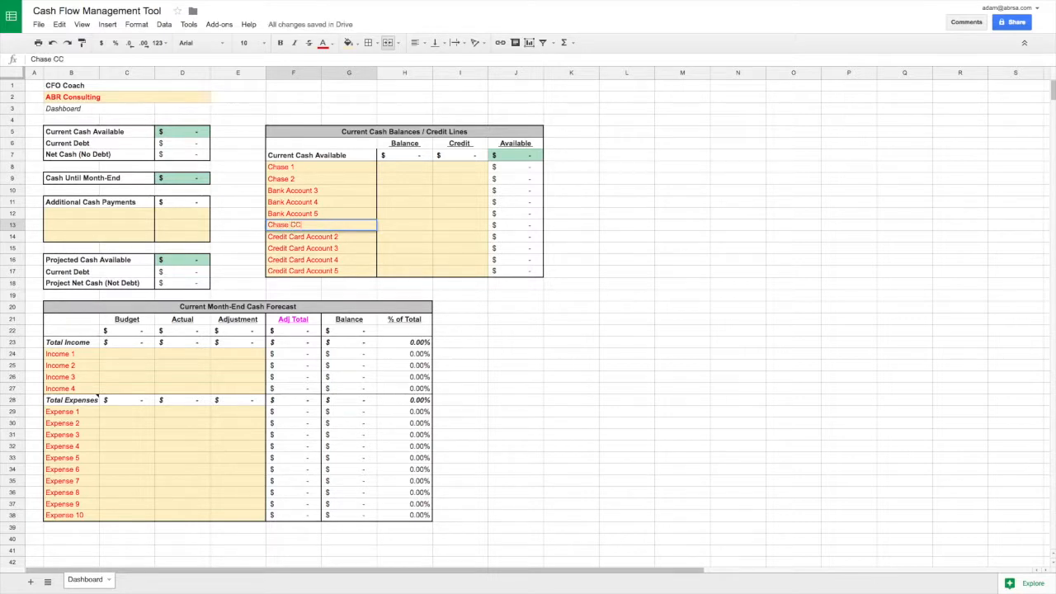
key(Return)
Add the label Current Date in cell K7, beside the total of the Available column
click(567, 154)
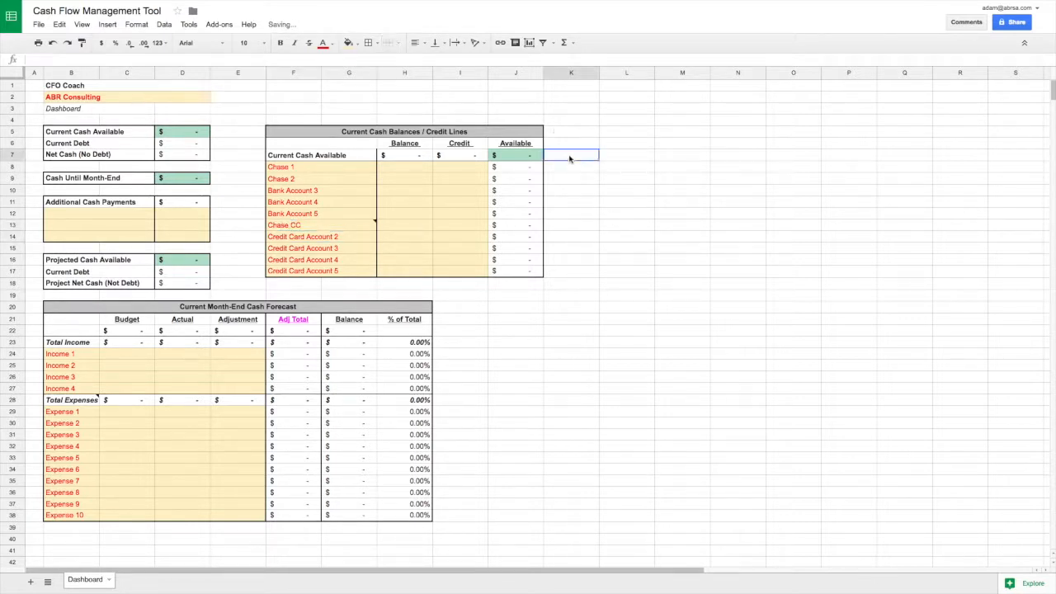
text(Current Date)
key(Return)
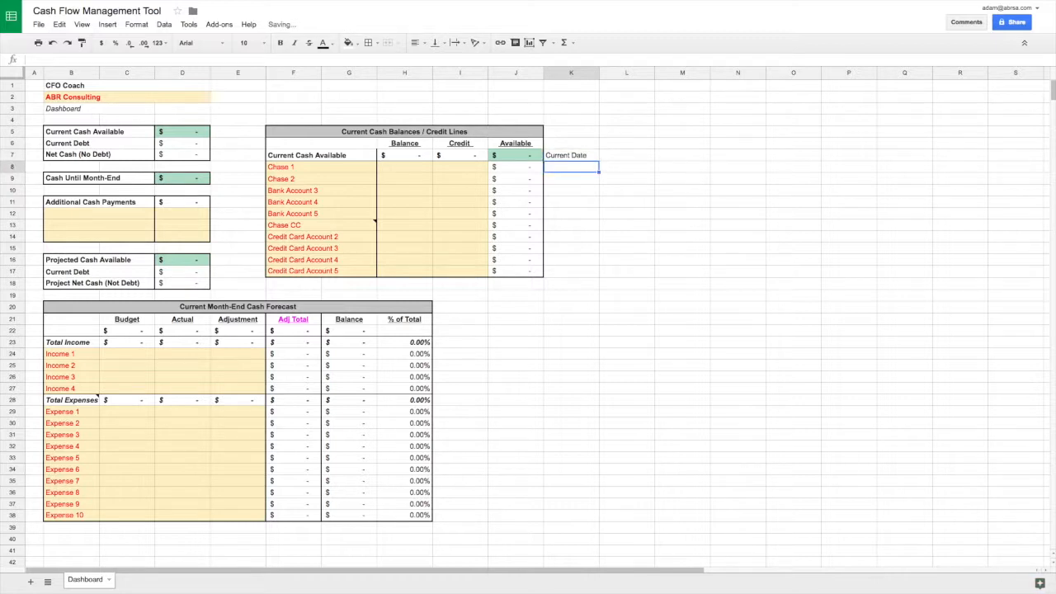
Enter balances of 15000 for Chase 1, 10000 for Chase 2 and -8000 for Chase CC
click(402, 169)
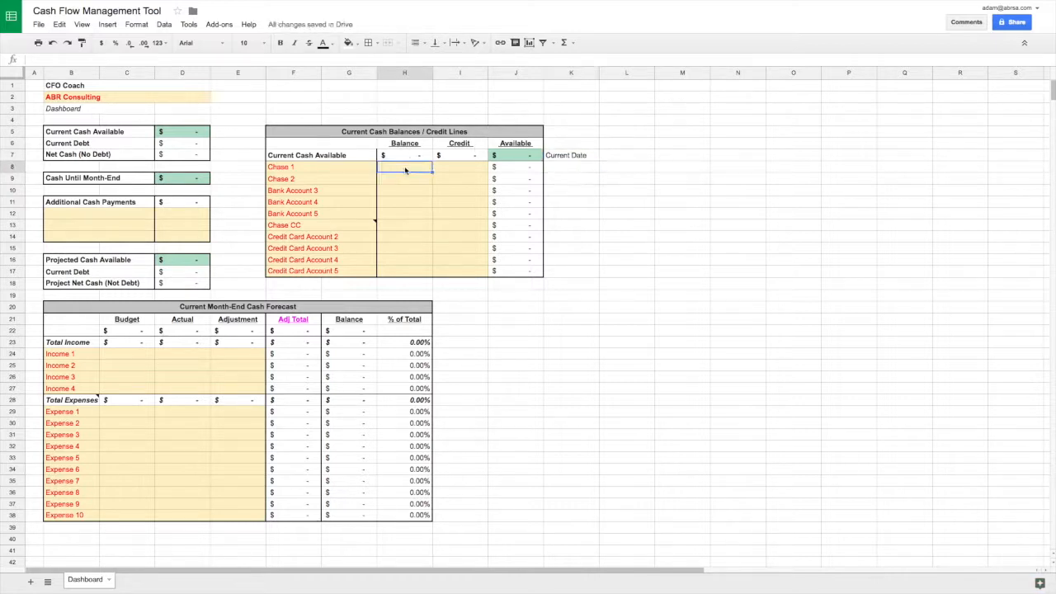
text(15000)
key(Return)
text(10000)
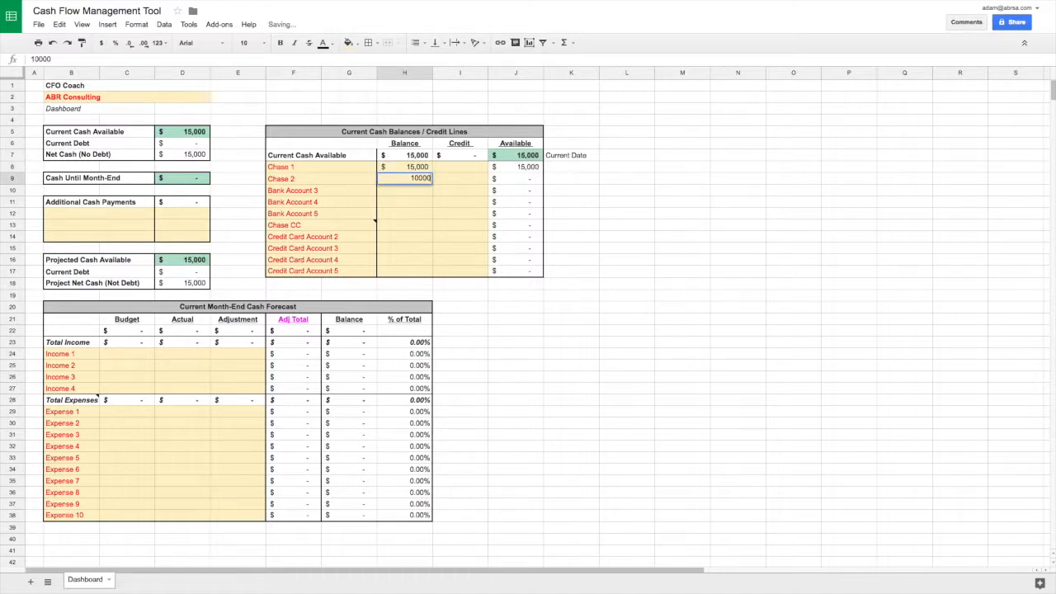
key(Return)
click(404, 225)
text(-8000)
key(Return)
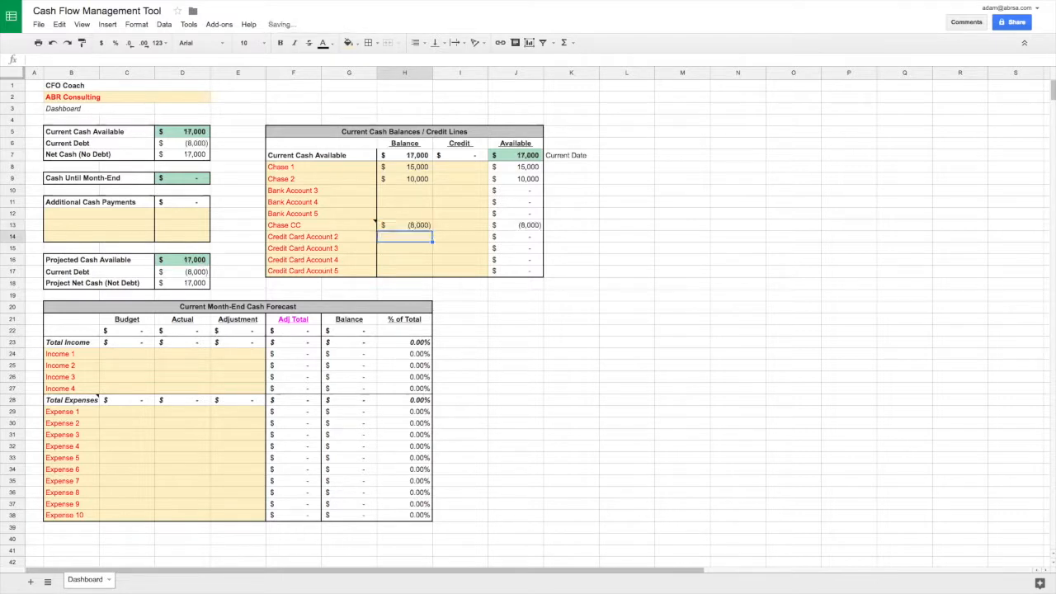
Review the Chase CC balance and the Credit column of the cash balances table
click(404, 224)
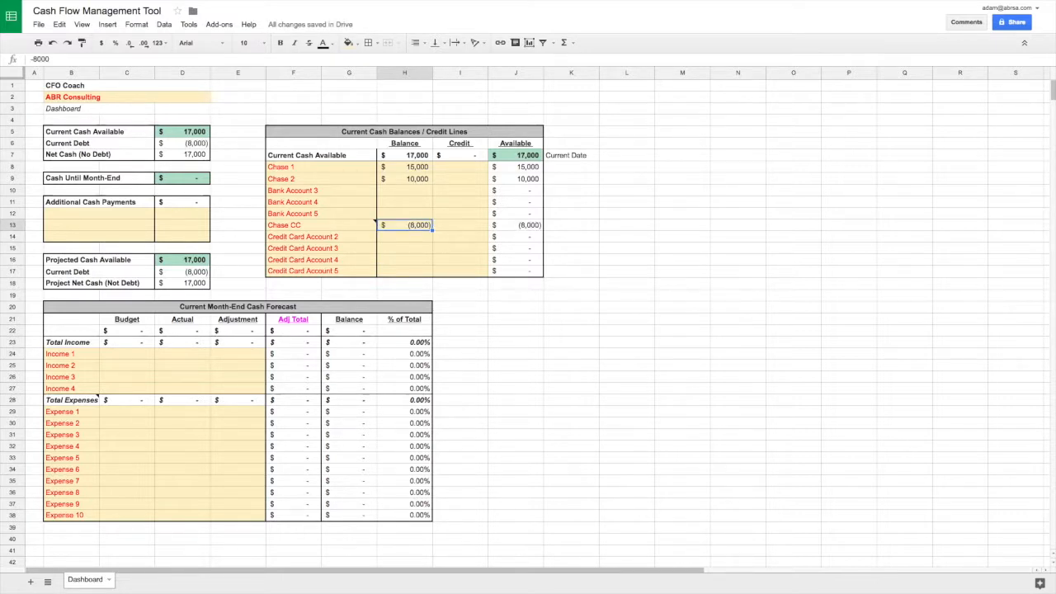
key(Right)
key(Up)
key(Up)
key(Up)
key(Up)
key(Up)
key(Up)
key(Up)
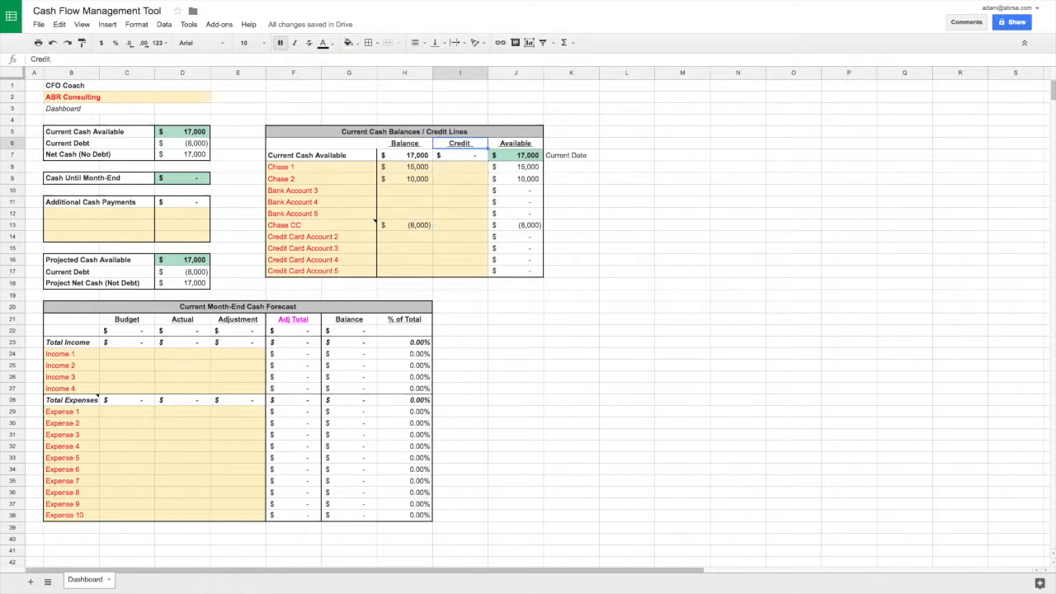
Enter credit amounts of 0 for Chase 1 and Chase 2 and 20000 for Chase CC
click(463, 172)
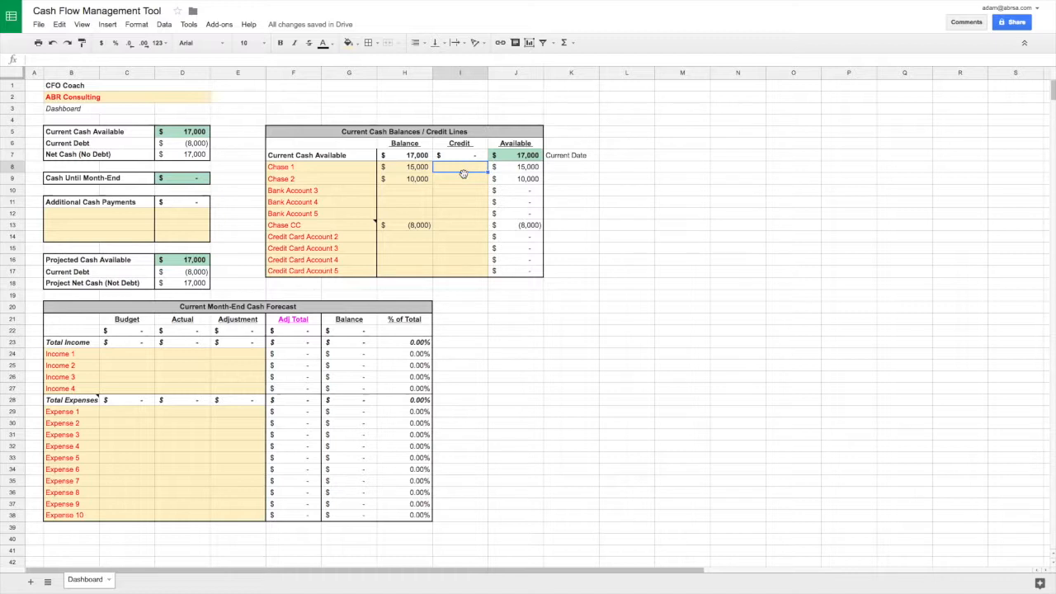
text(0)
key(Return)
text(0)
key(Return)
text(0)
key(Return)
key(Down)
key(Down)
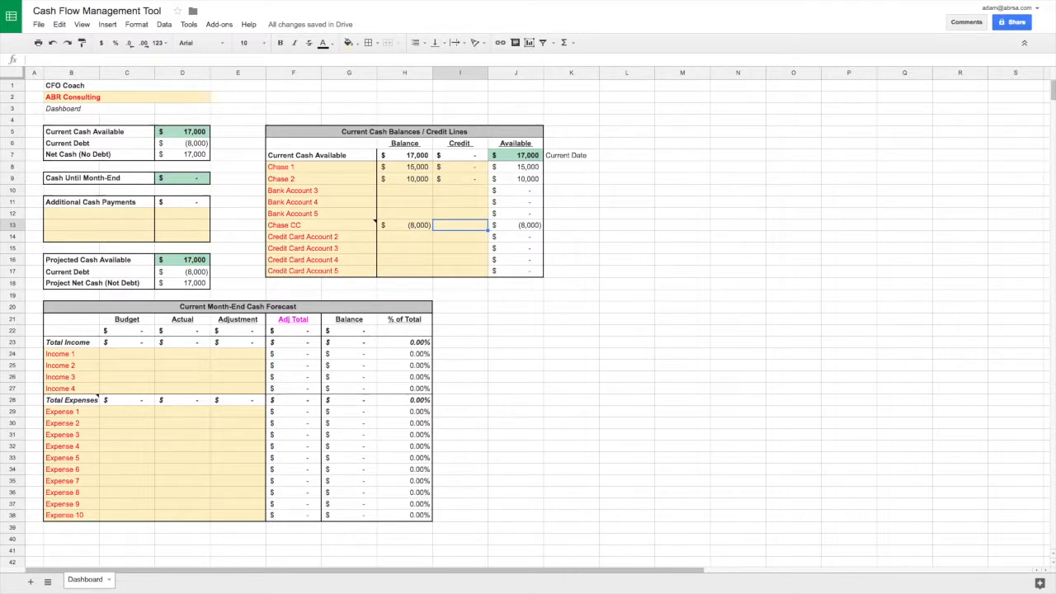
text(20000)
key(Return)
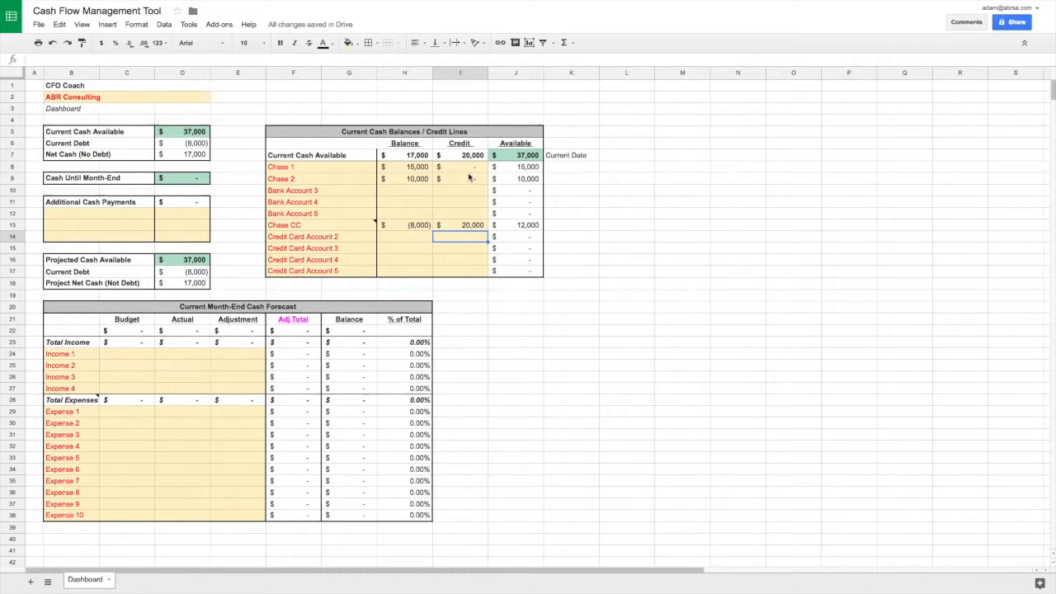
Check the available amount for Chase CC and the summary cells for current cash, net cash and cash until month-end
click(521, 230)
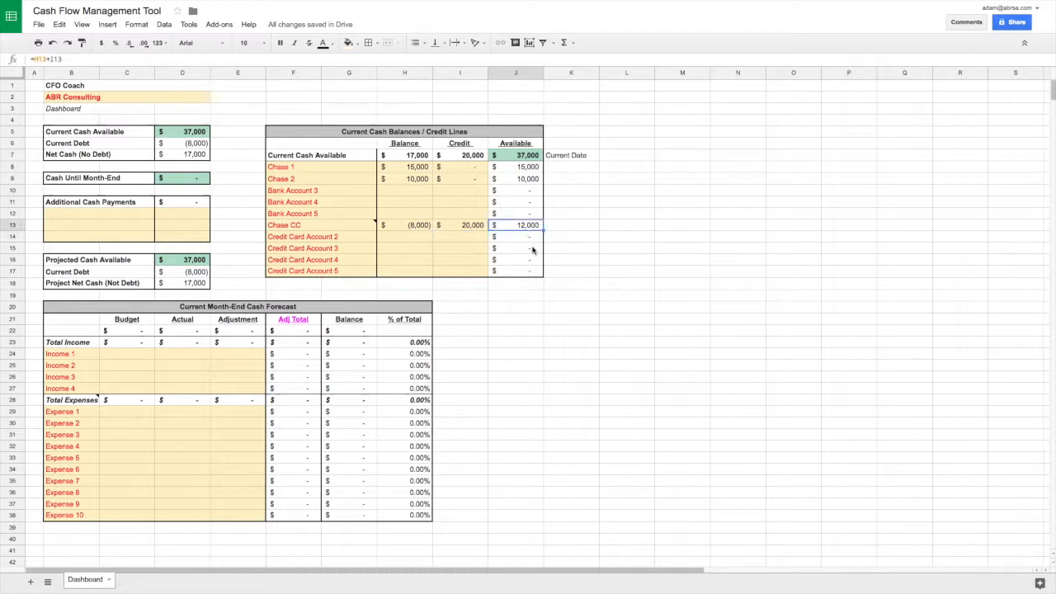
click(415, 230)
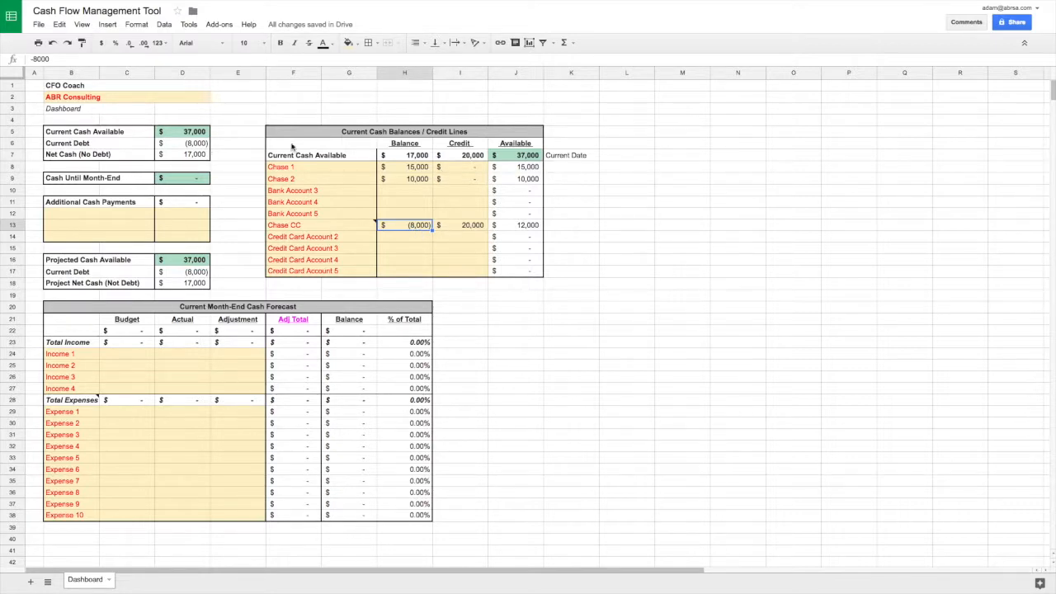
click(182, 134)
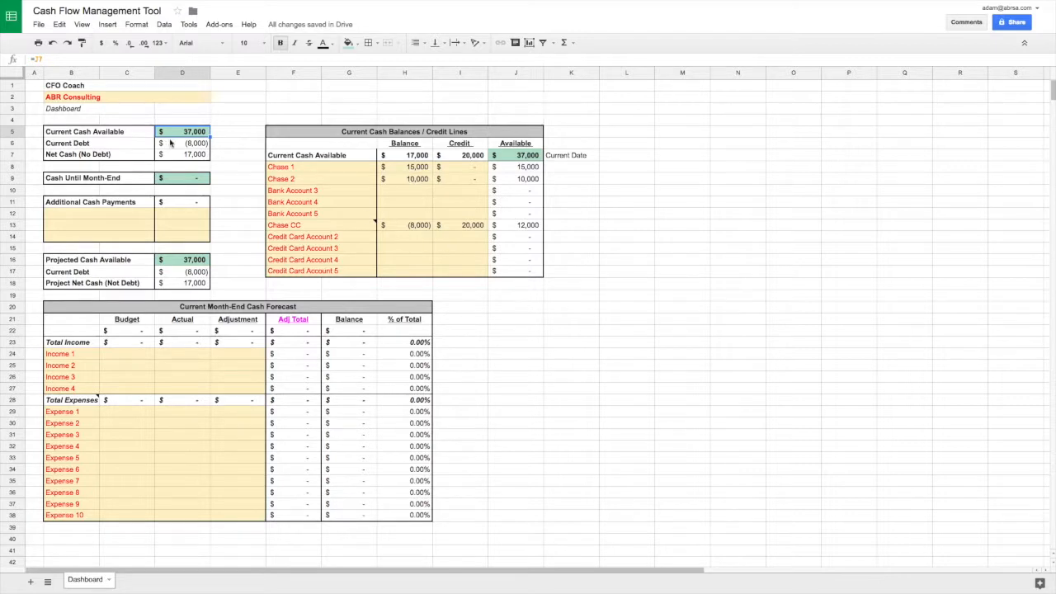
click(197, 156)
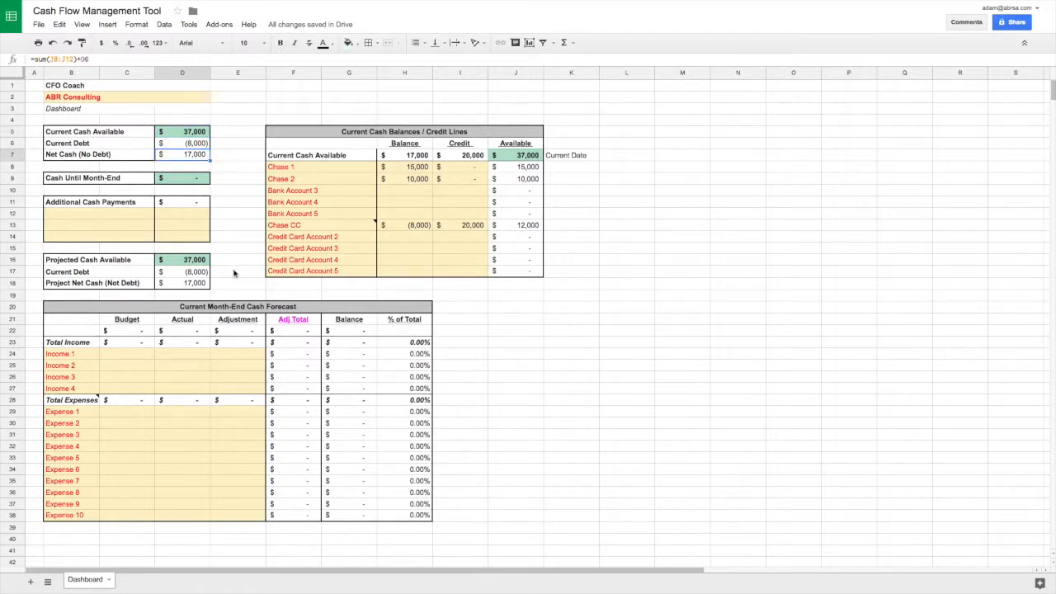
click(77, 155)
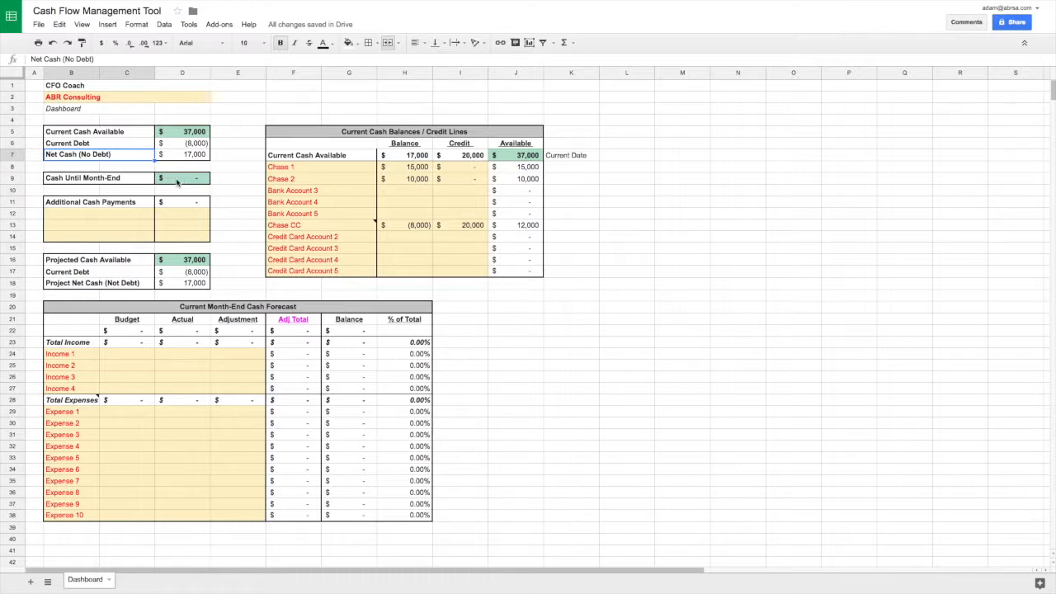
click(177, 180)
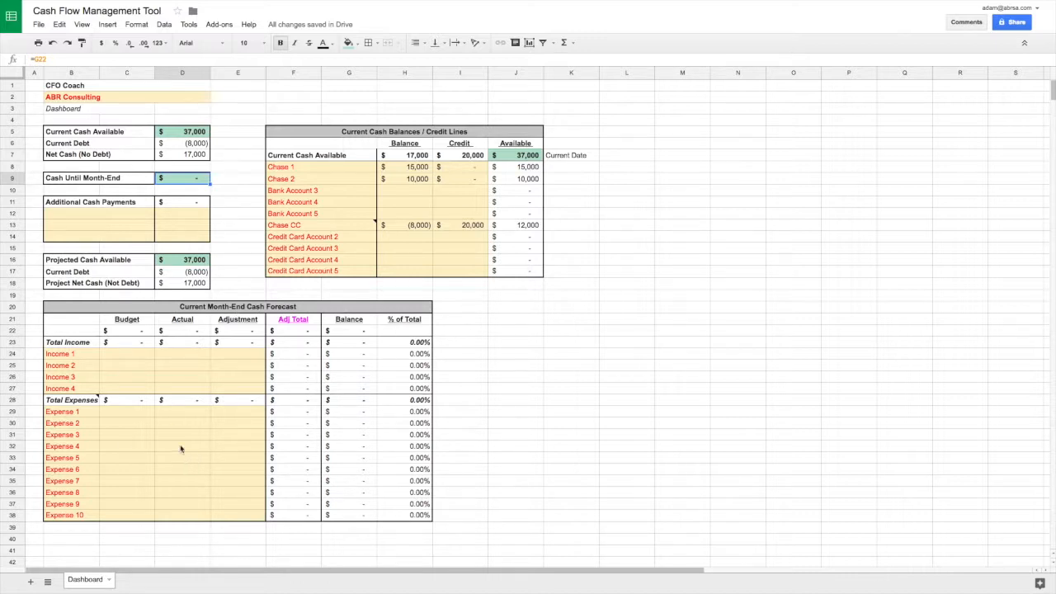
Rename Income 1 as Bookkeeping and Income 2 as Consulting in the month-end cash forecast
click(80, 357)
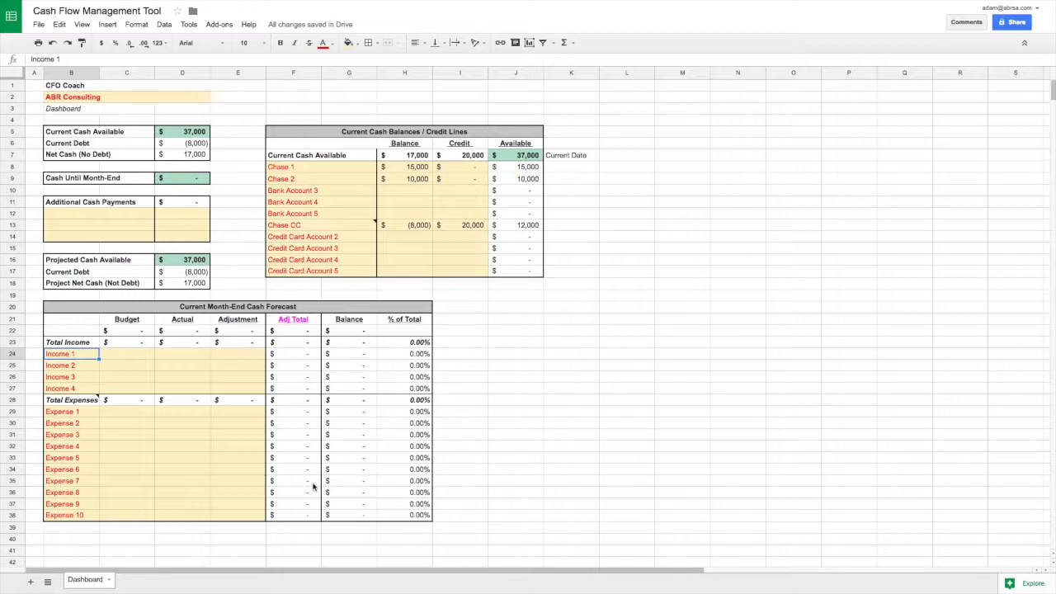
text(Bookkeeping)
key(Return)
text(Consulting)
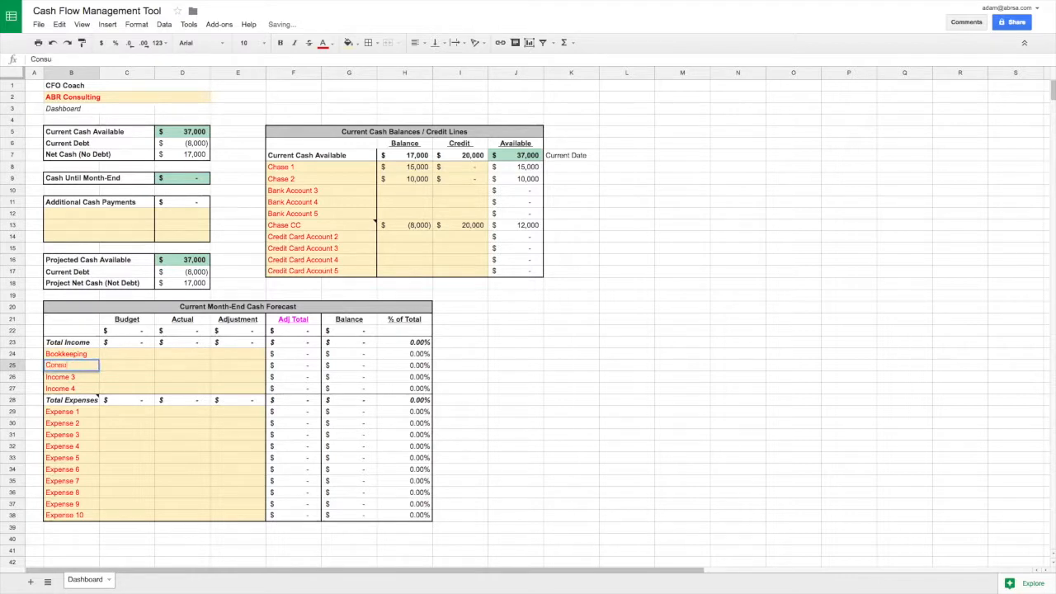
key(Return)
Rename the first three expense lines of the forecast as Marketing, Payroll and Rent
key(Down)
key(Down)
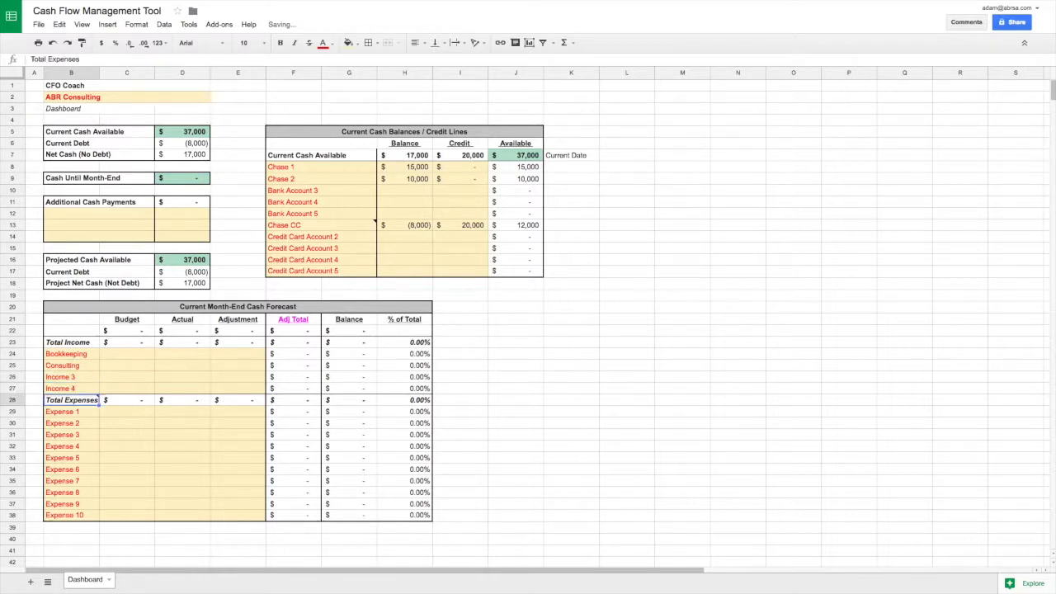
text(Marketing)
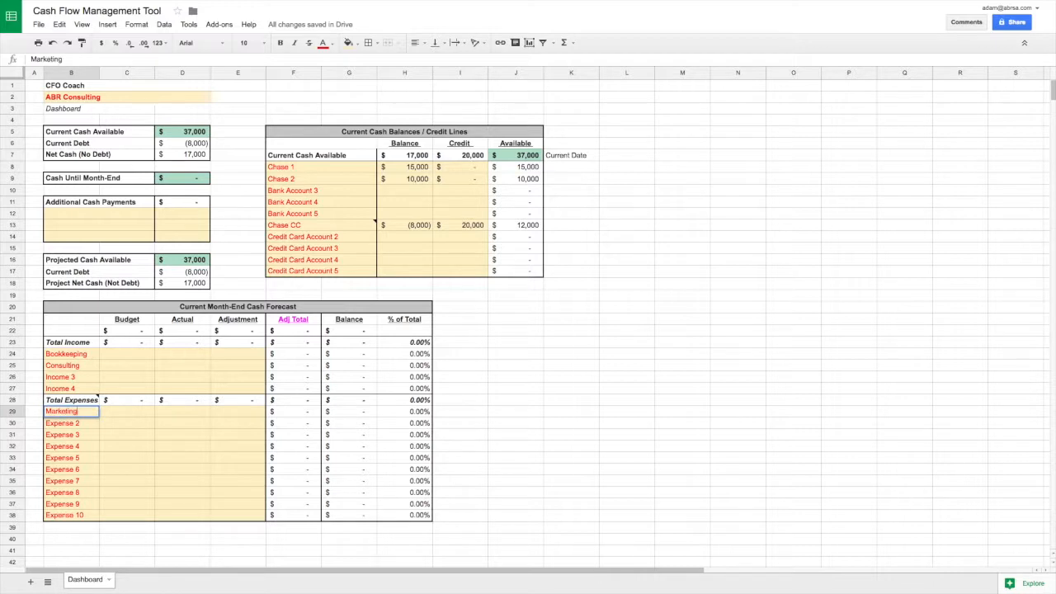
key(Return)
text(P)
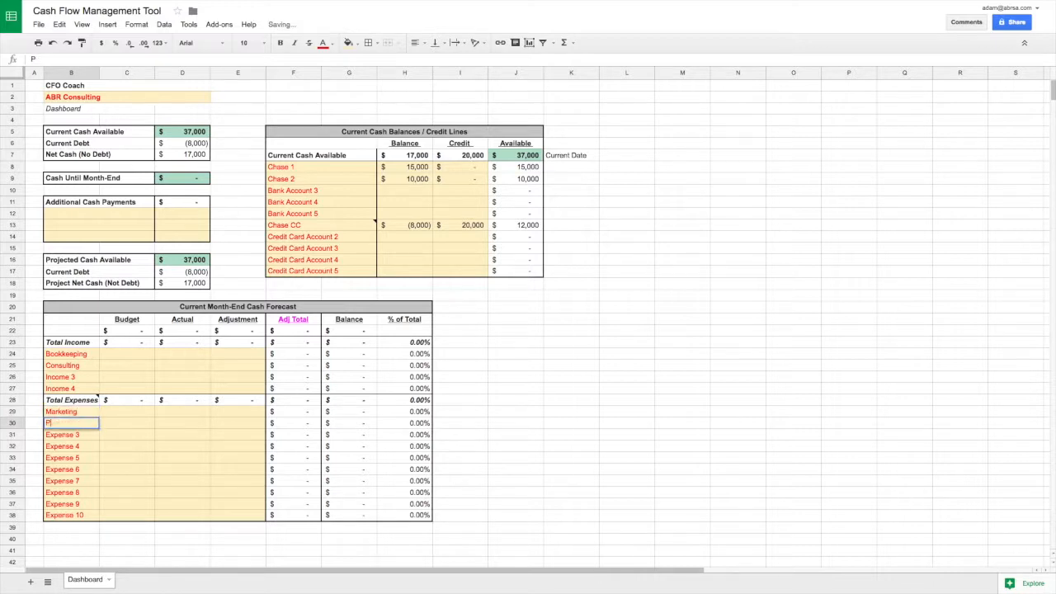
text(ayroll)
key(Return)
text(Rent)
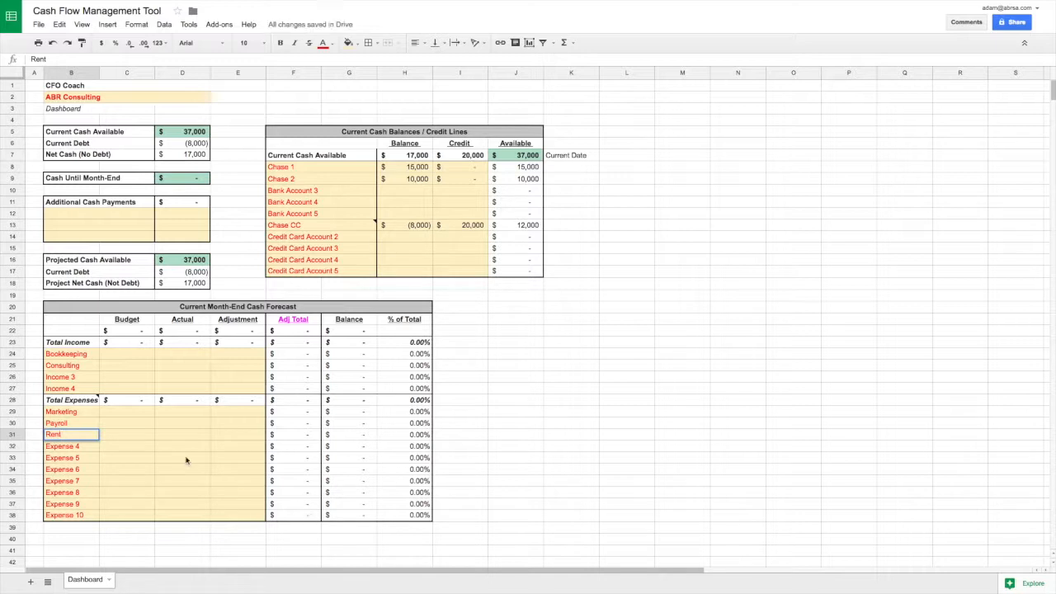
click(187, 460)
Enter income budgets of 15000 for Bookkeeping and 10000 for Consulting in the month-end cash forecast
click(132, 355)
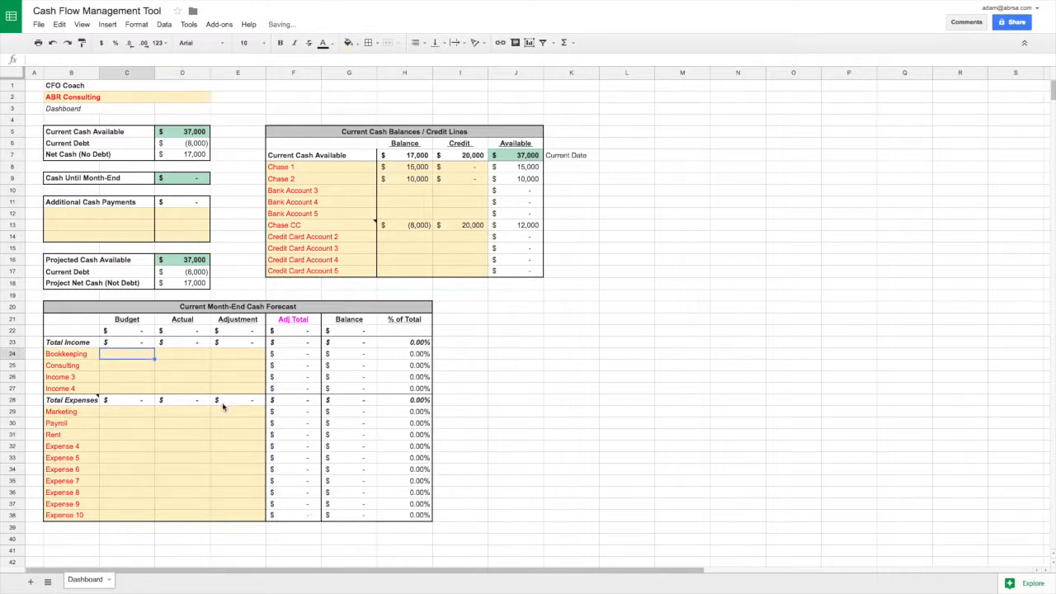
text(15000)
key(Return)
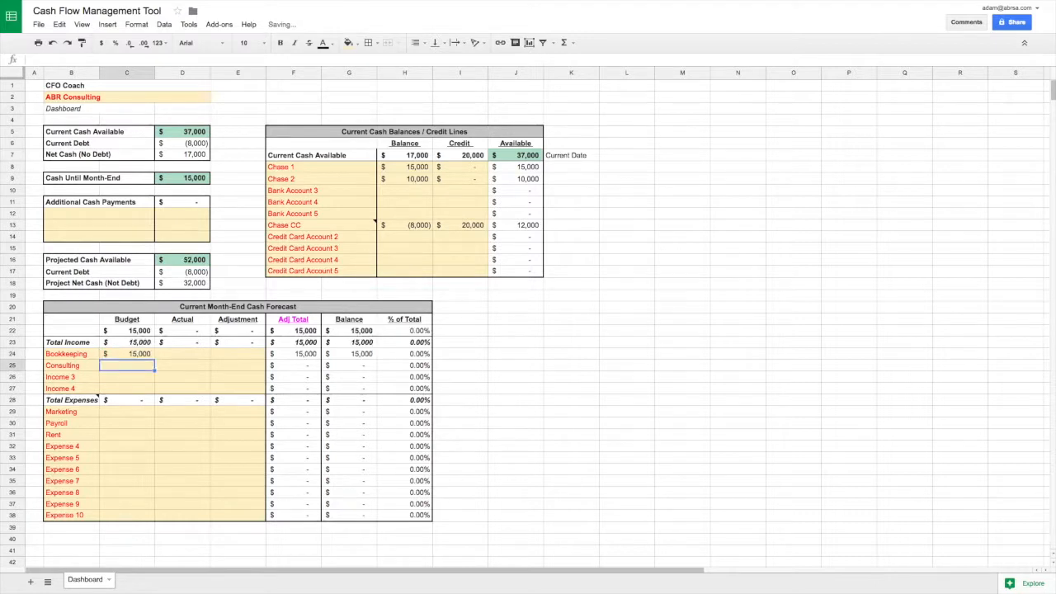
text(10000)
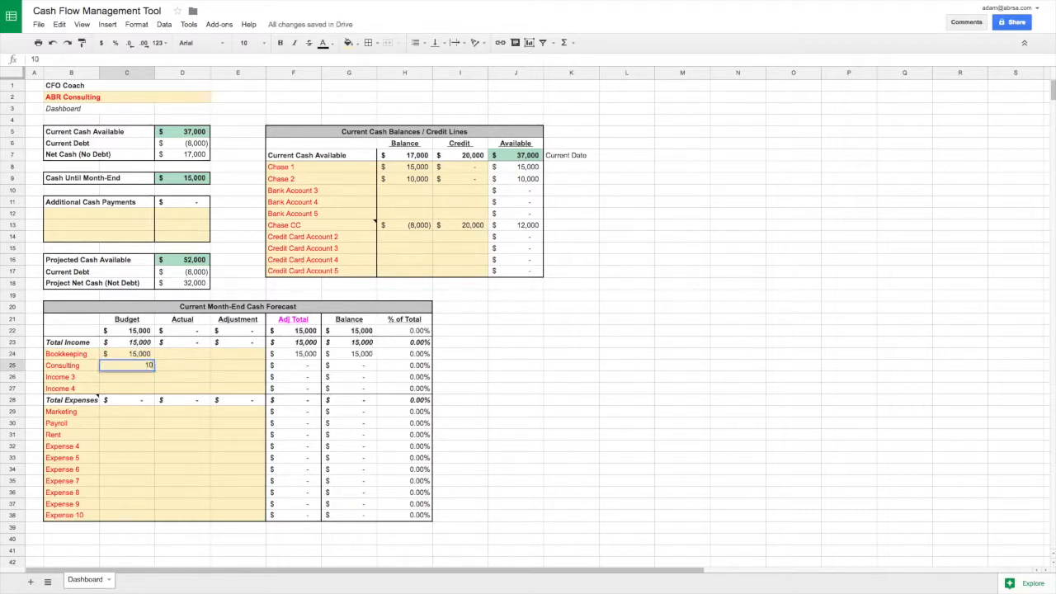
key(Return)
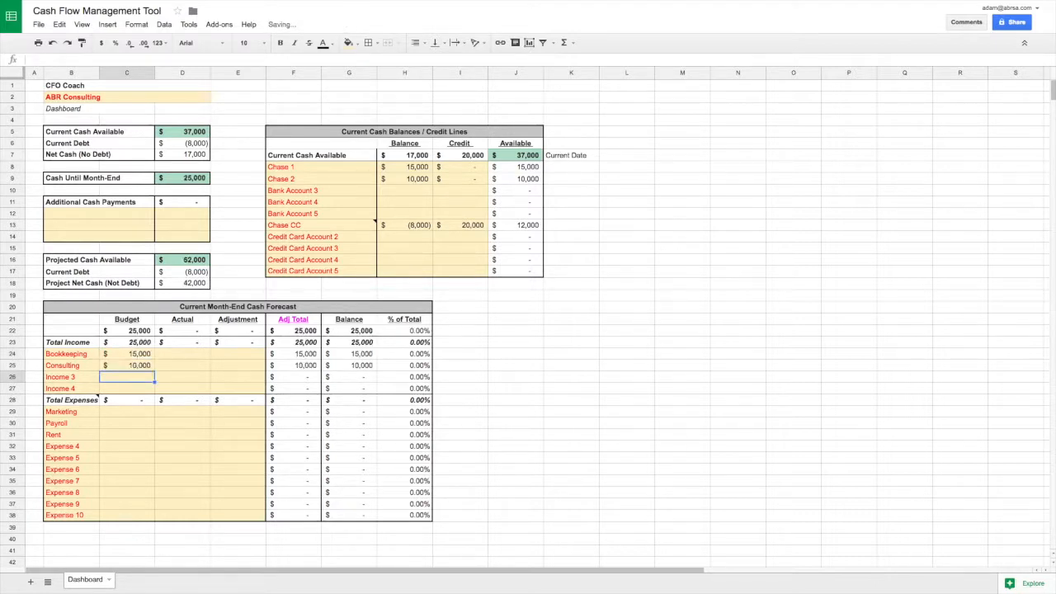
Enter expense budgets of -5000 for Marketing, -15000 for Payroll and -2000 for Rent, and check the net budget and cash until month-end
key(Down)
key(Down)
key(Down)
text(-)
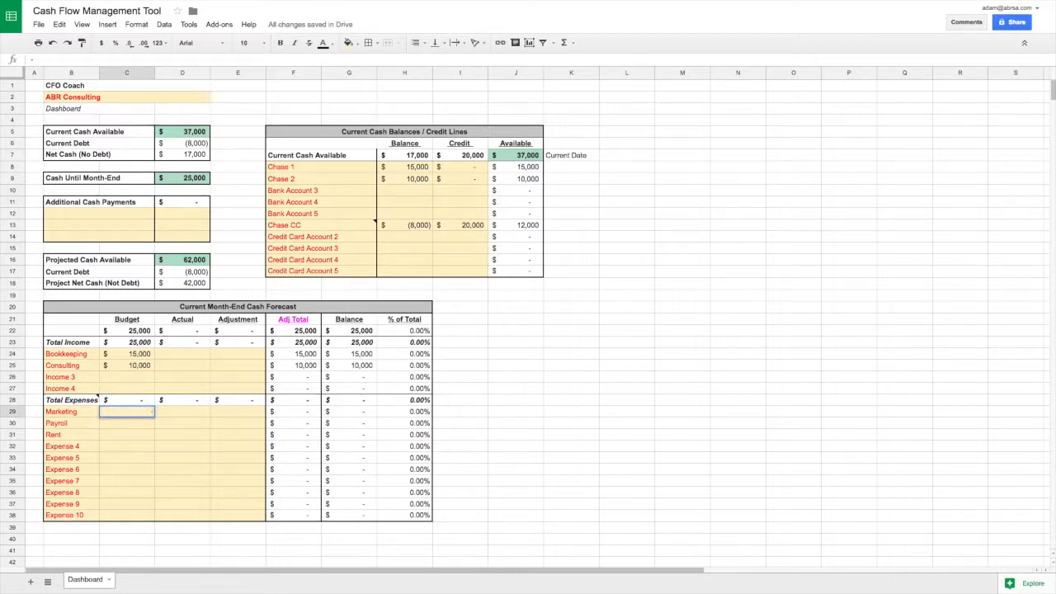
text(5000)
key(Return)
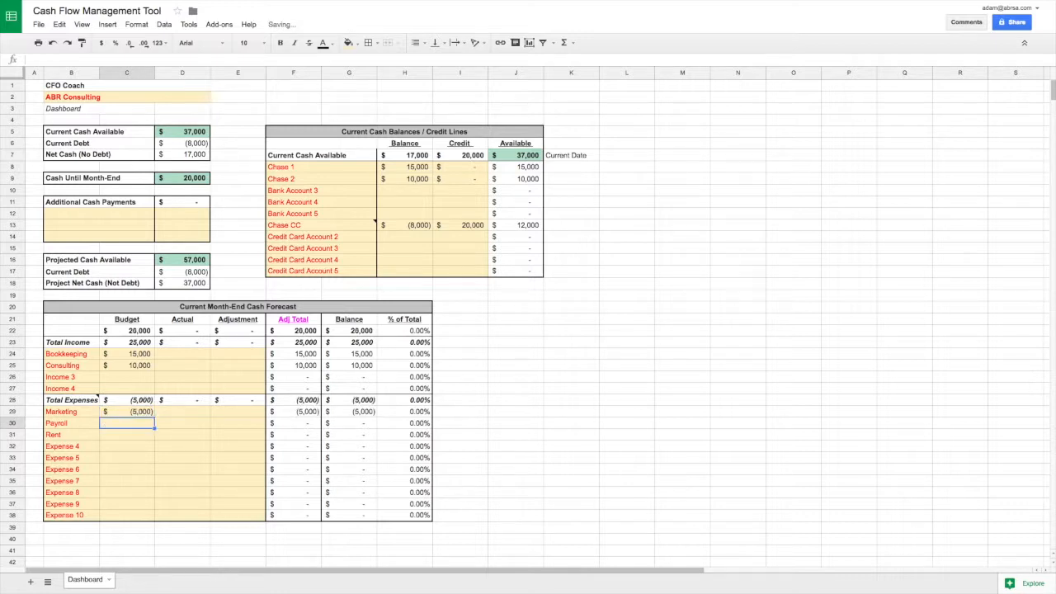
text(-15000)
key(Return)
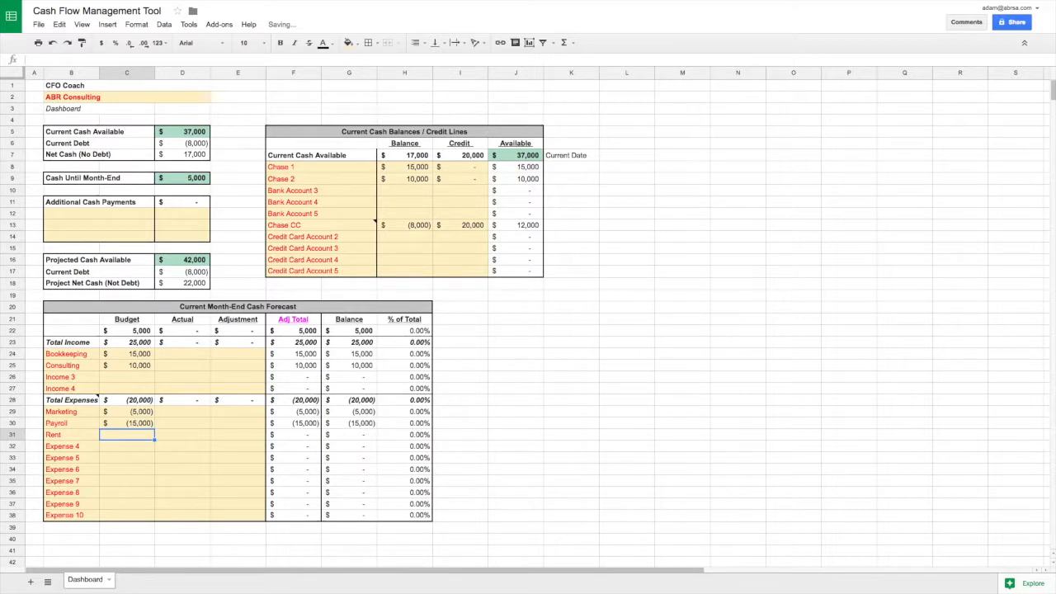
text(-2000)
key(Return)
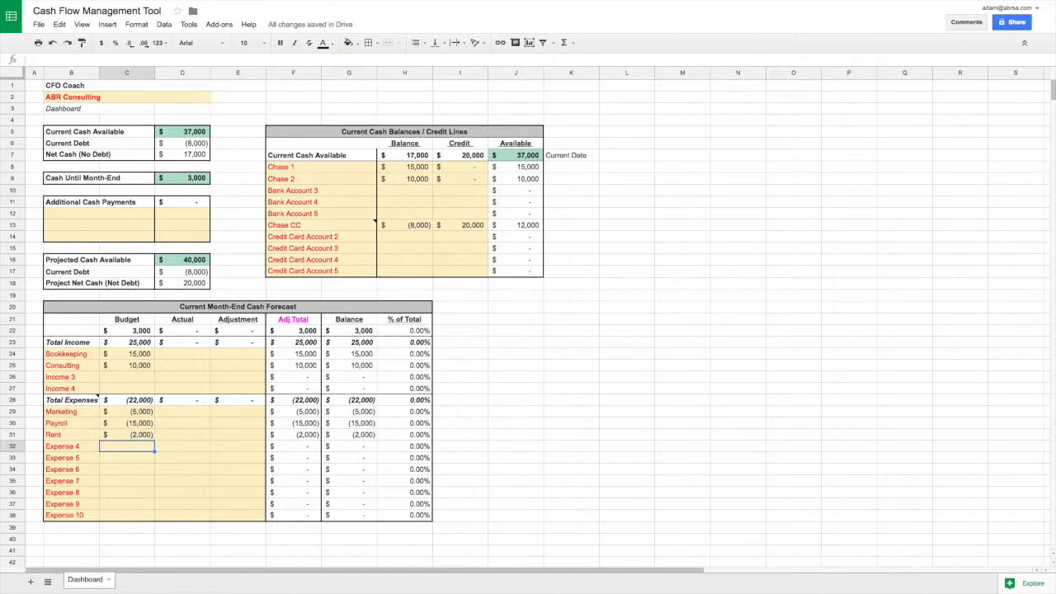
click(145, 331)
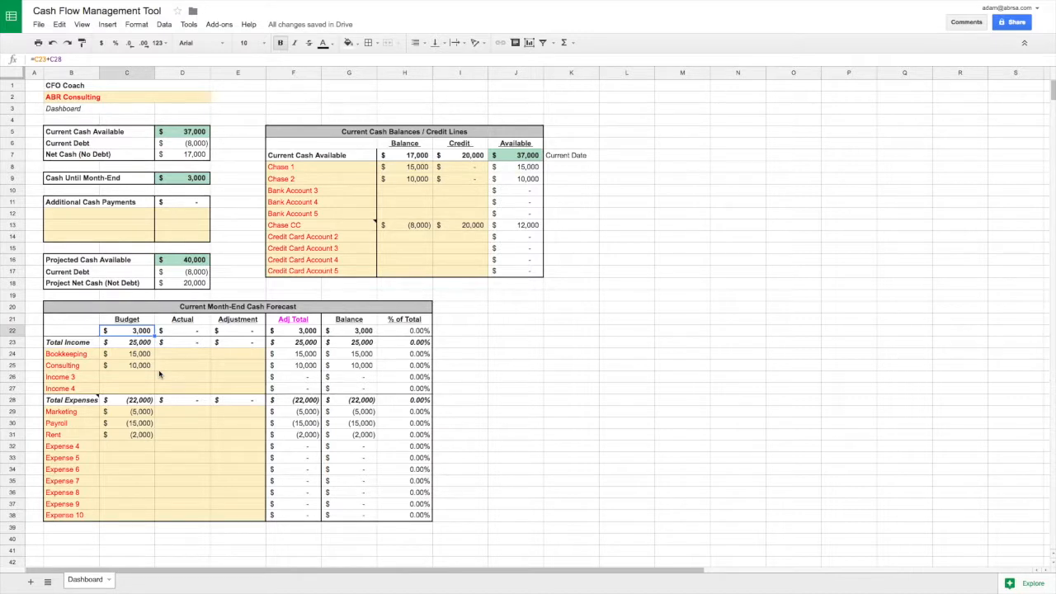
click(200, 179)
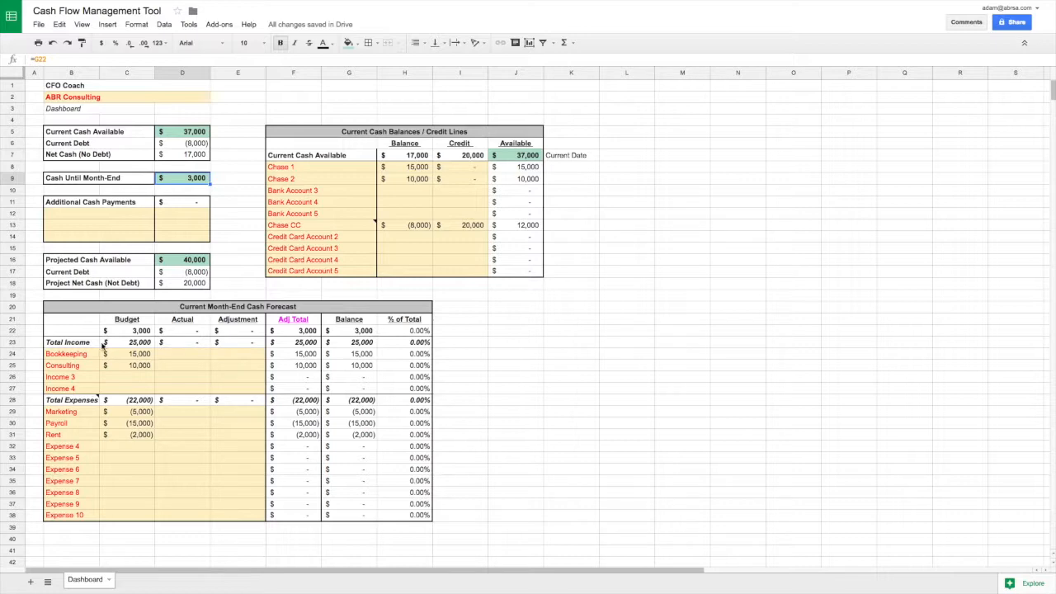
Enter actual income of 2500 for Bookkeeping and 1000 for Consulting in the forecast
click(181, 356)
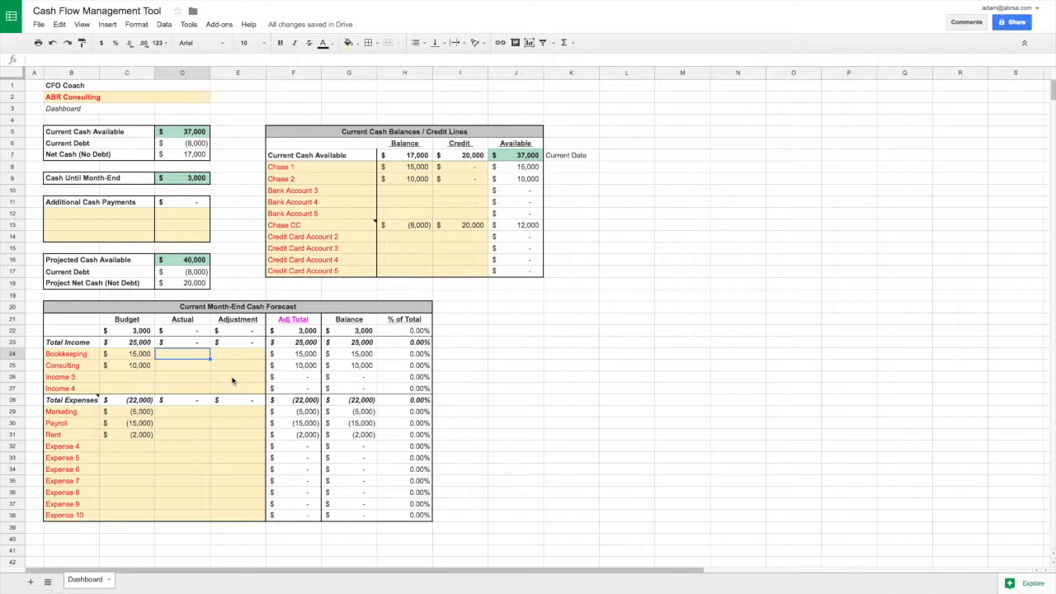
text(2500)
key(Return)
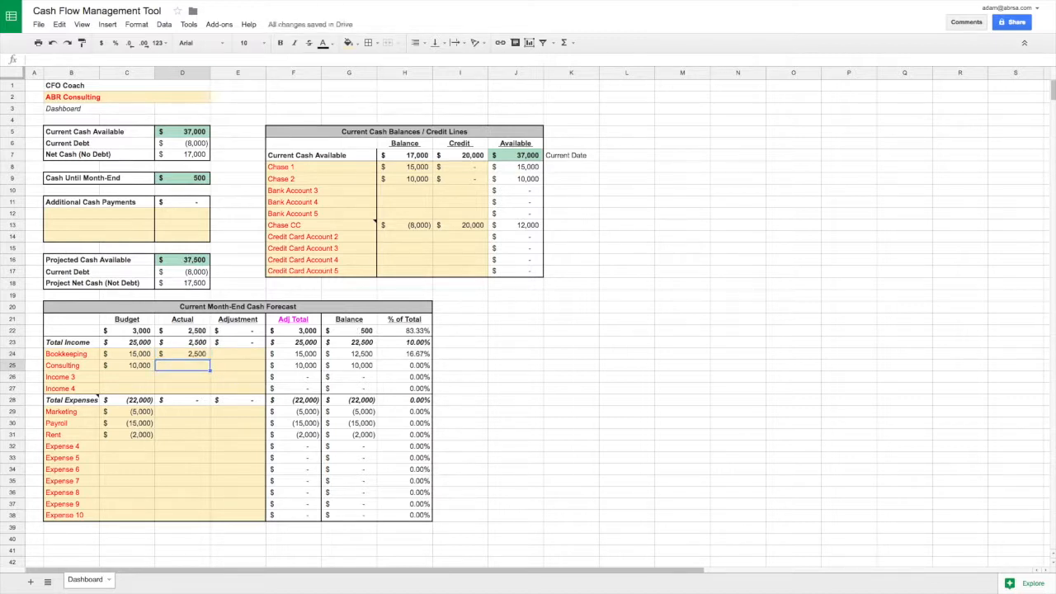
text(1000)
key(Return)
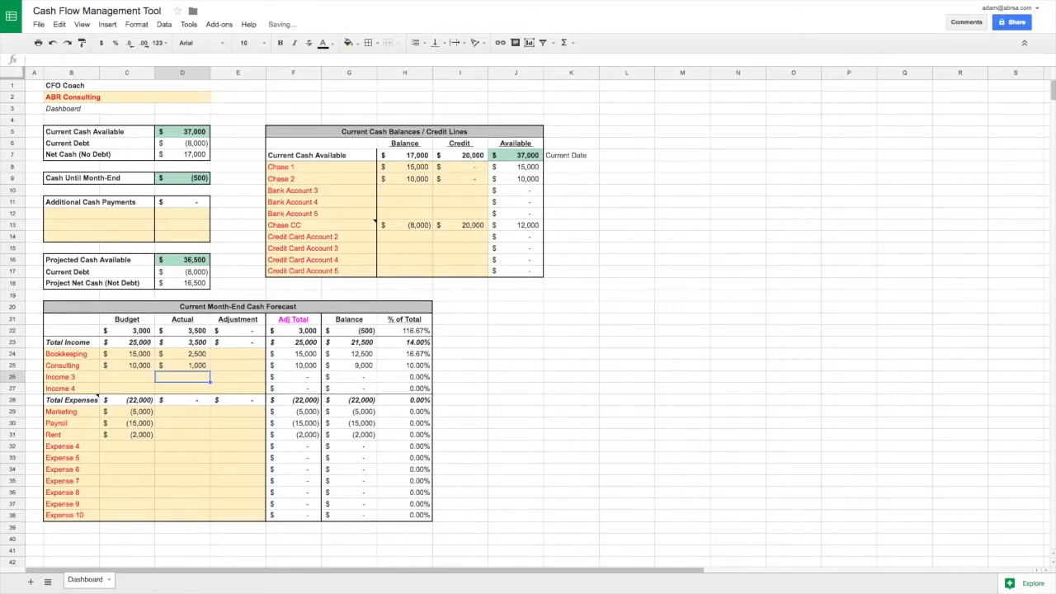
Enter actual expenses of -500 for Marketing, 0 for Payroll and -2000 for Rent
key(Down)
key(Down)
key(Down)
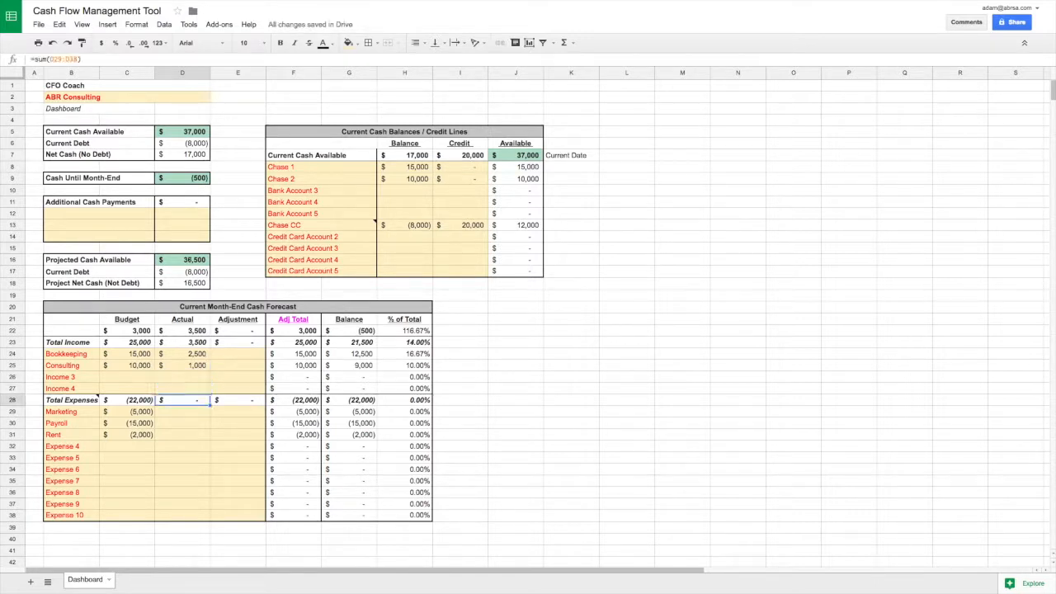
text(-500)
key(Return)
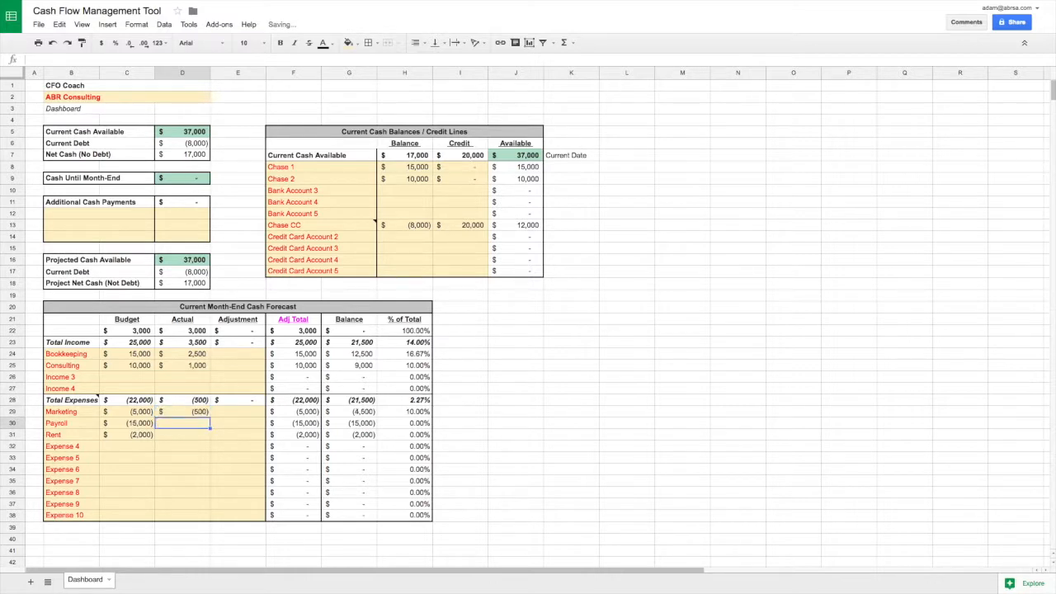
text(0)
key(Return)
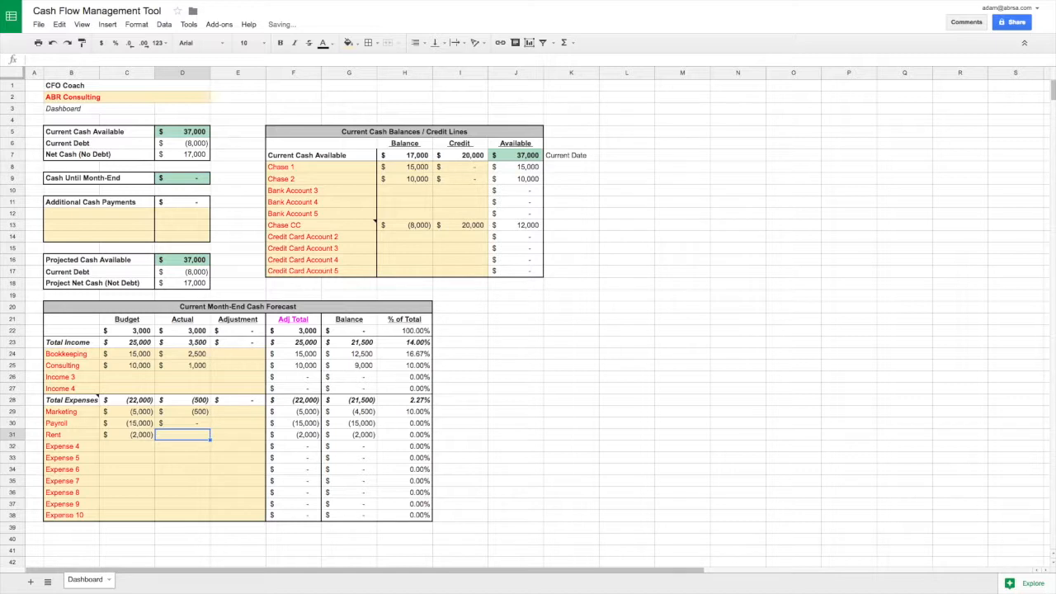
text(-2000)
key(Return)
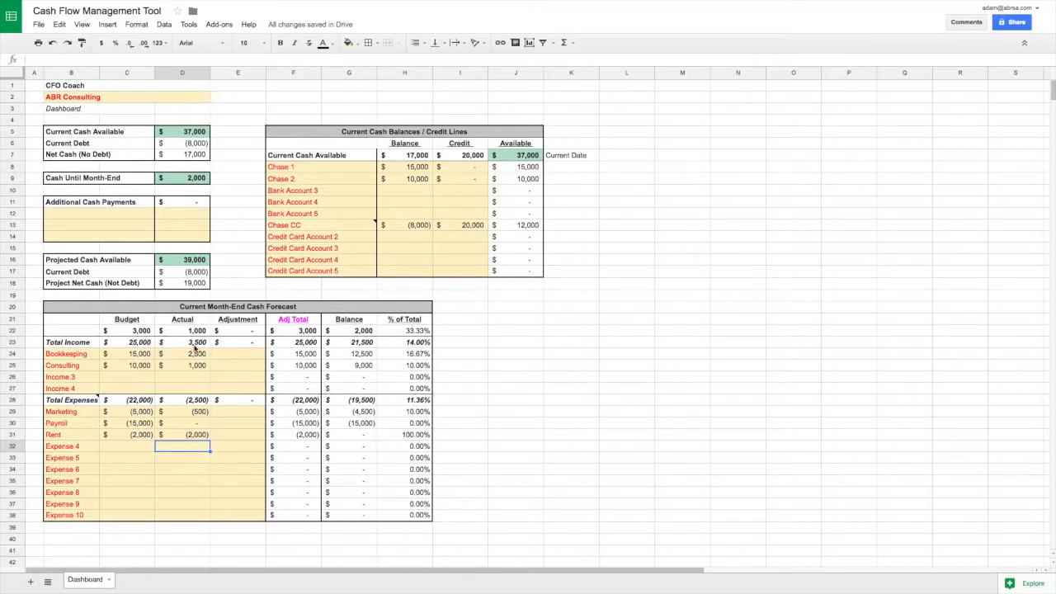
Check the actual income and expense totals, the forecast's Balance column and the cash until month-end
click(194, 343)
click(190, 403)
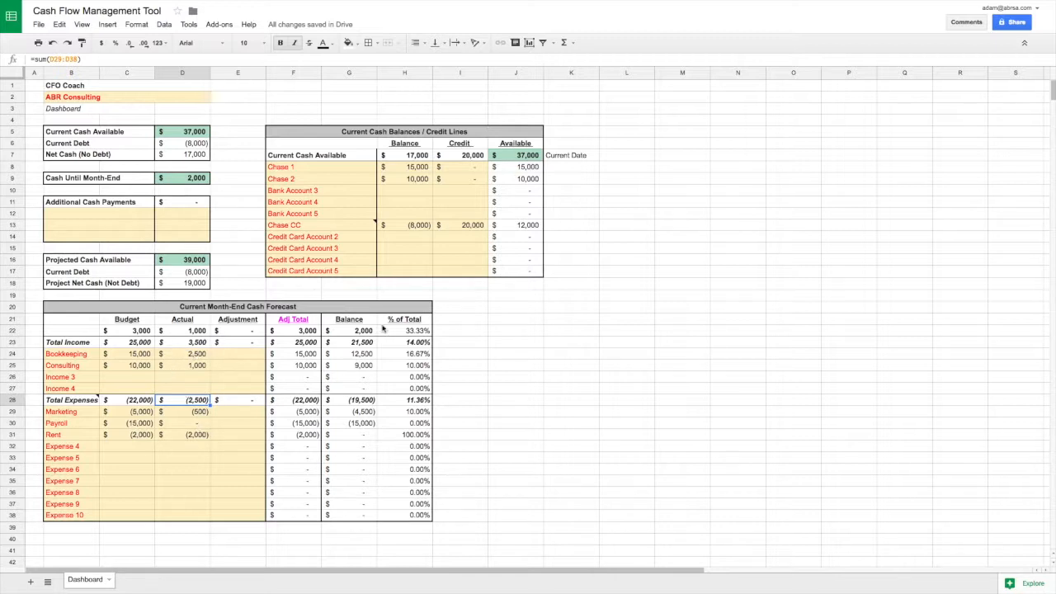
drag(357, 320, 362, 518)
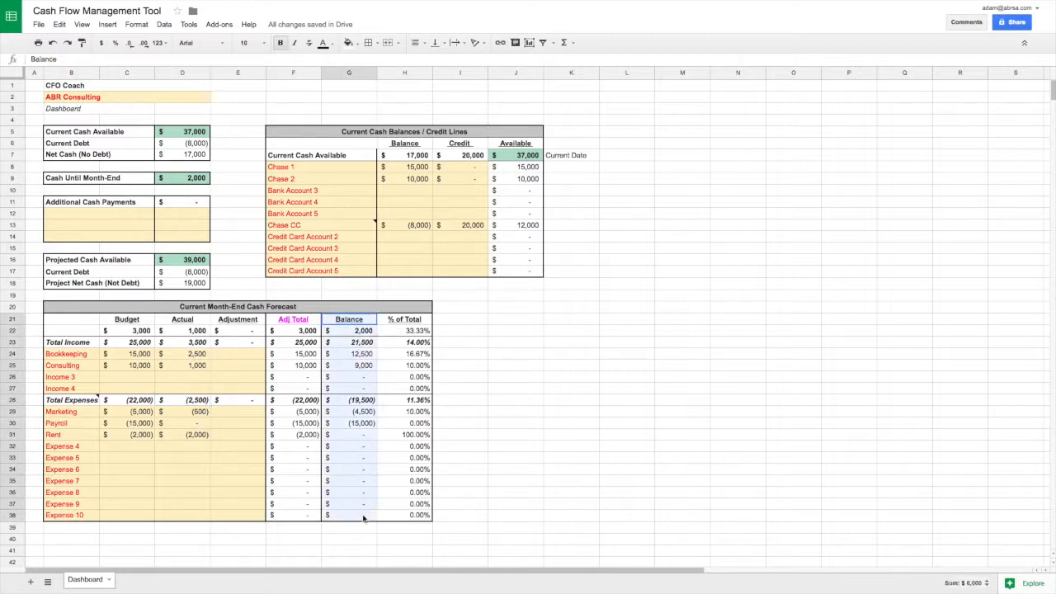
click(361, 332)
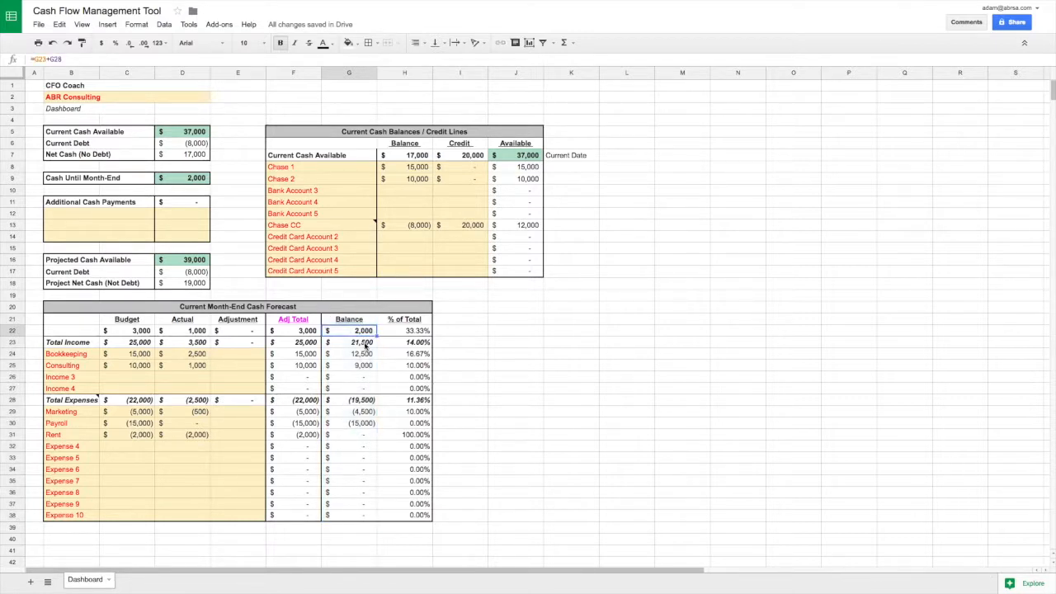
click(365, 346)
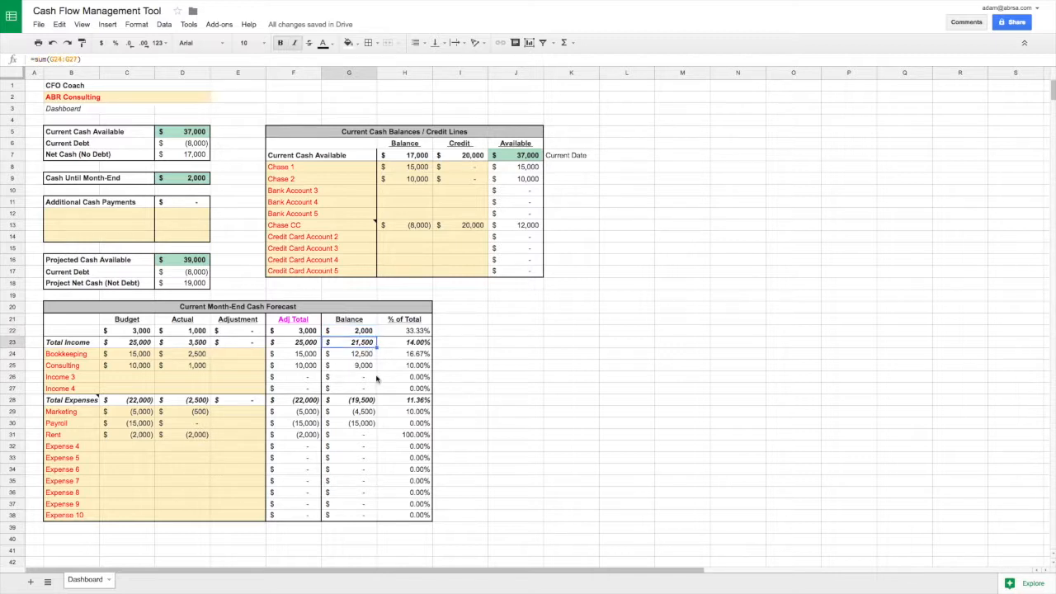
click(371, 401)
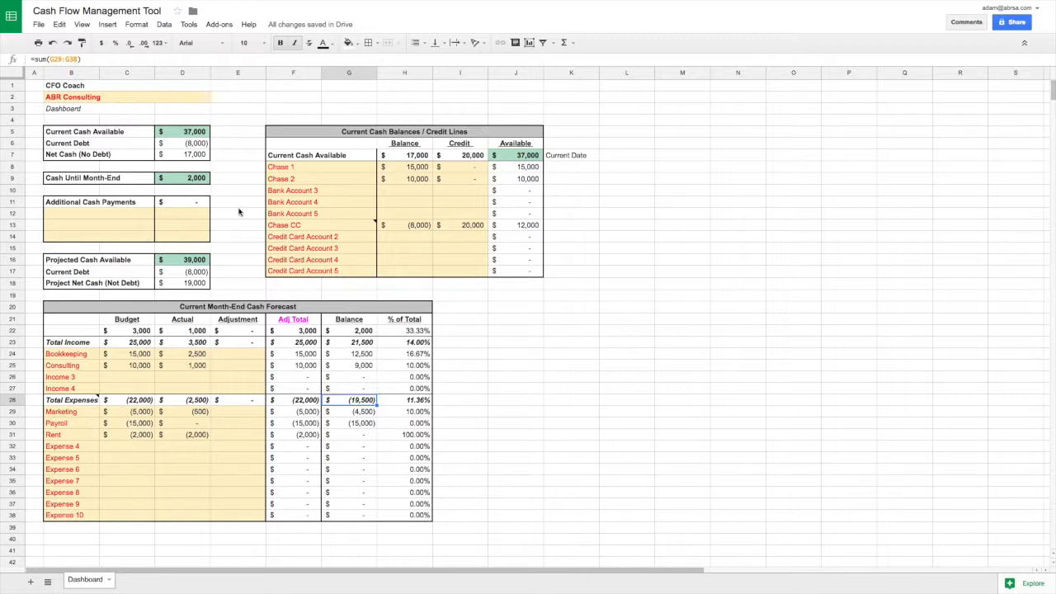
click(200, 184)
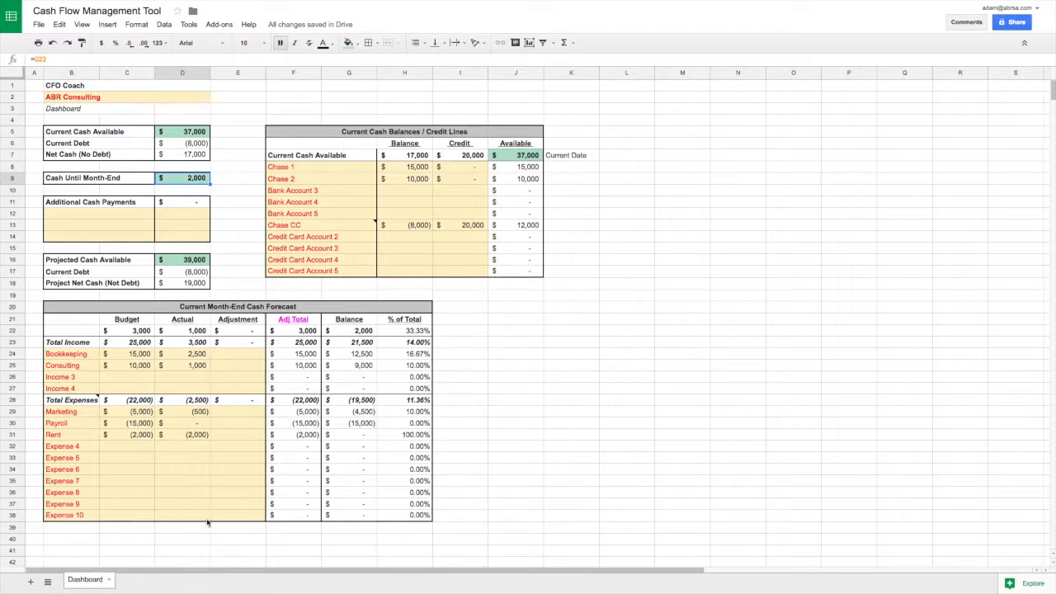
Update the actual income to 4500 for Bookkeeping and 5000 for Consulting
click(190, 353)
text(4500)
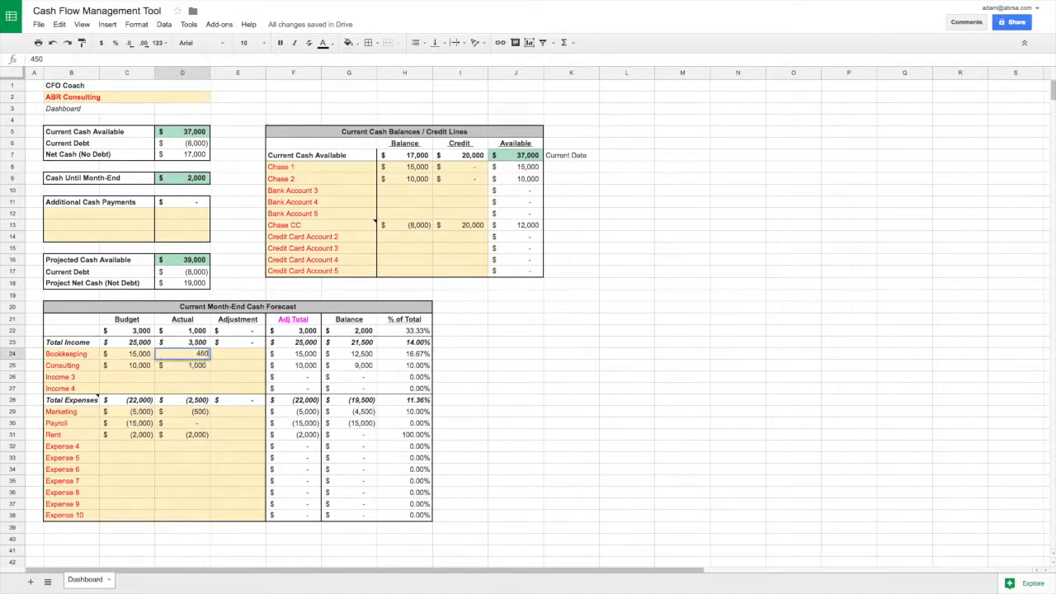
key(Return)
text(5000)
key(Return)
Set the actual Payroll expense to -7500 and check the forecast's net balance
key(Down)
key(Down)
click(190, 422)
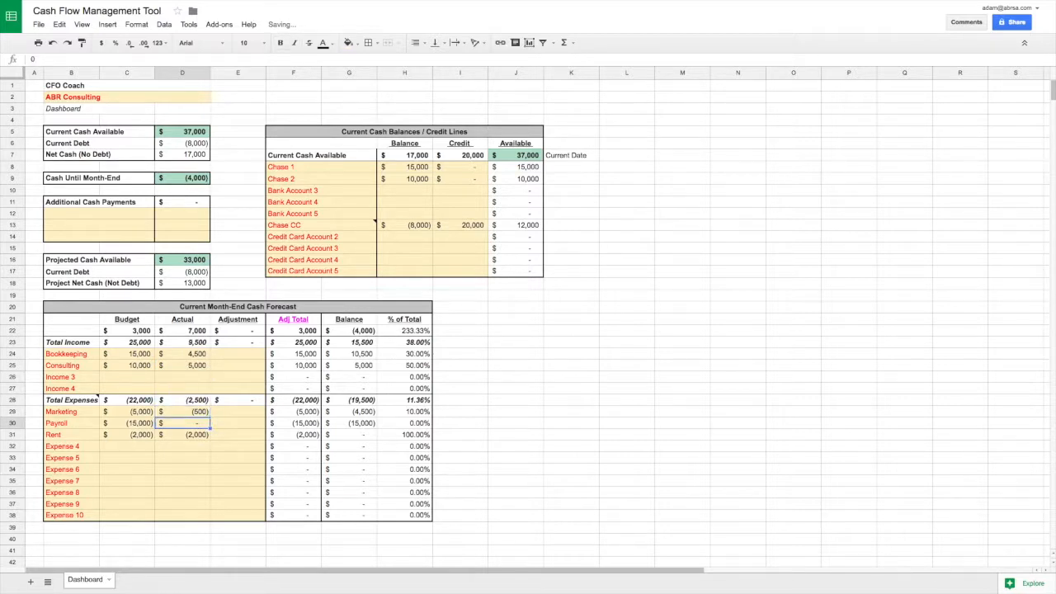
text(-7500)
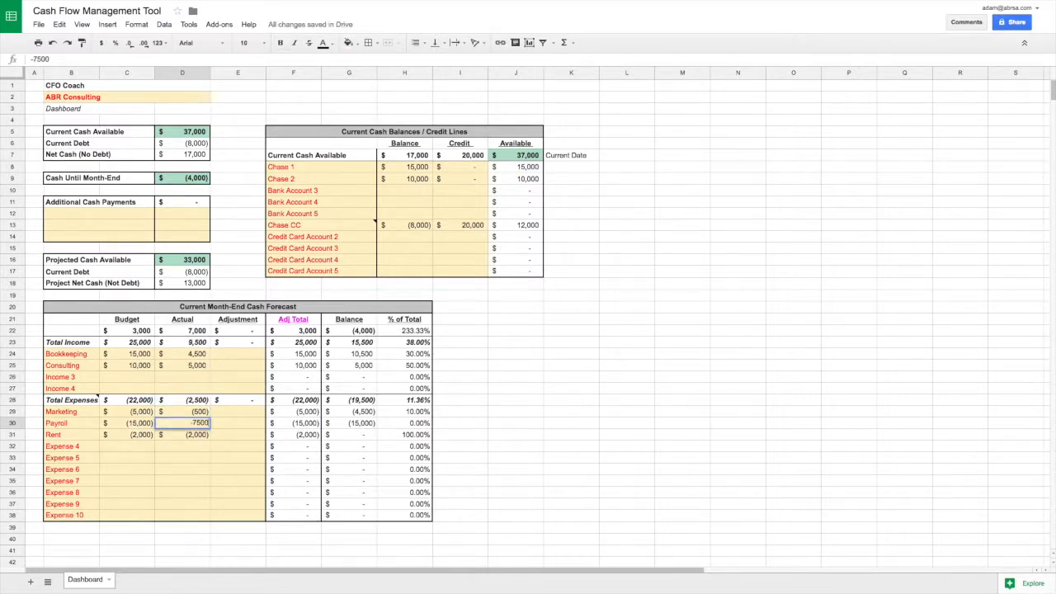
key(Return)
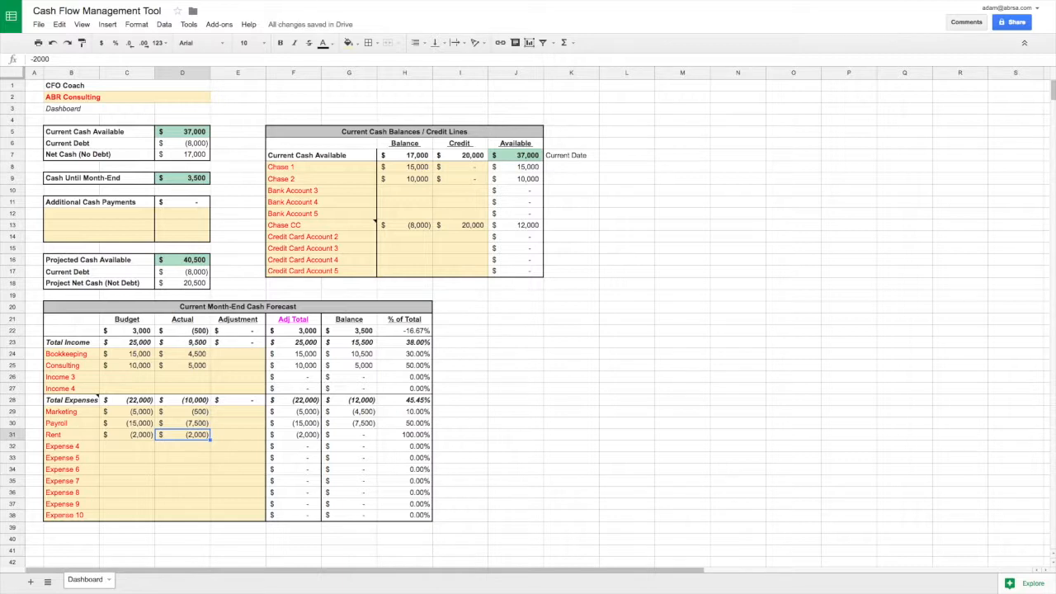
click(360, 331)
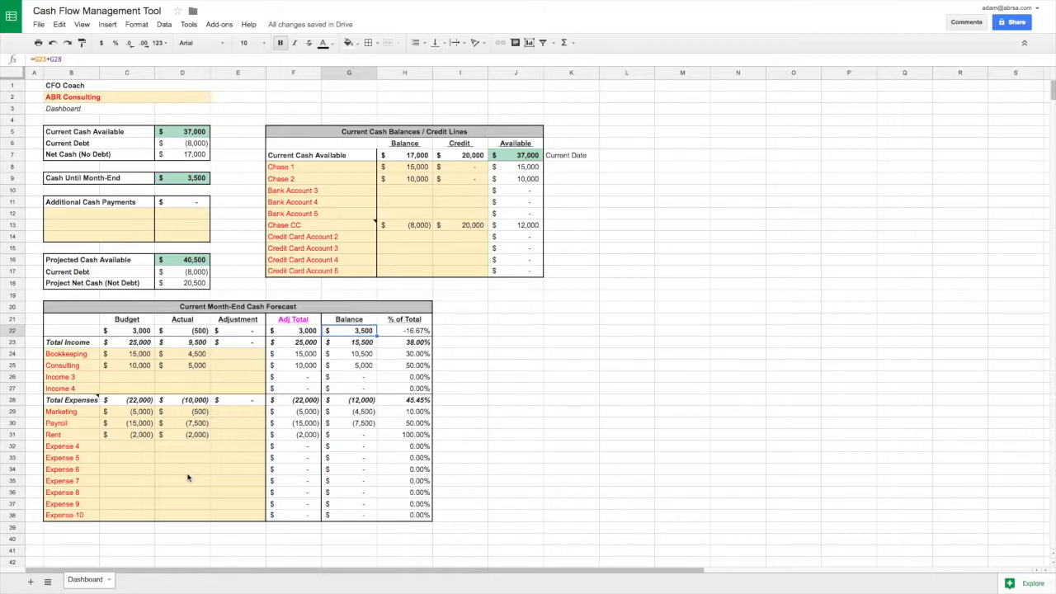
Enter an income adjustment of 5000 for Bookkeeping
click(232, 356)
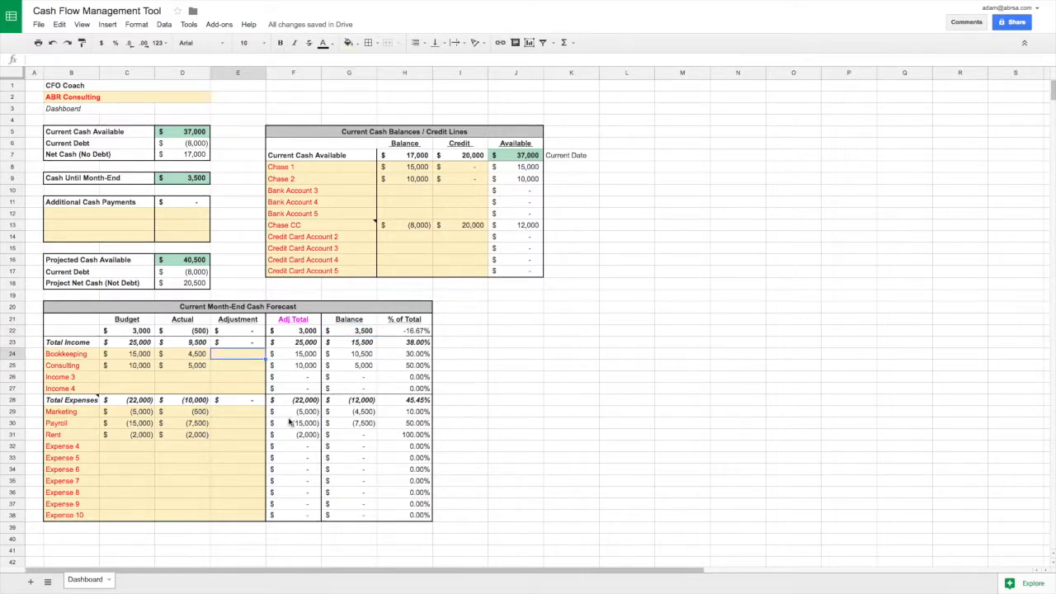
text(5000)
key(Return)
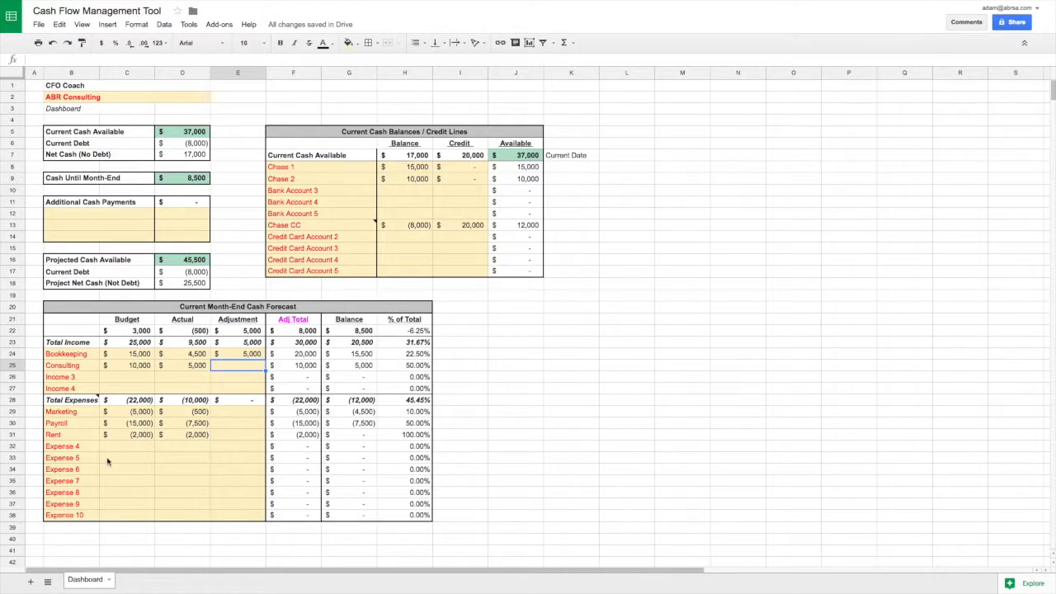
Compare the Bookkeeping budget and adjustment, and check the forecast's net balance
click(137, 357)
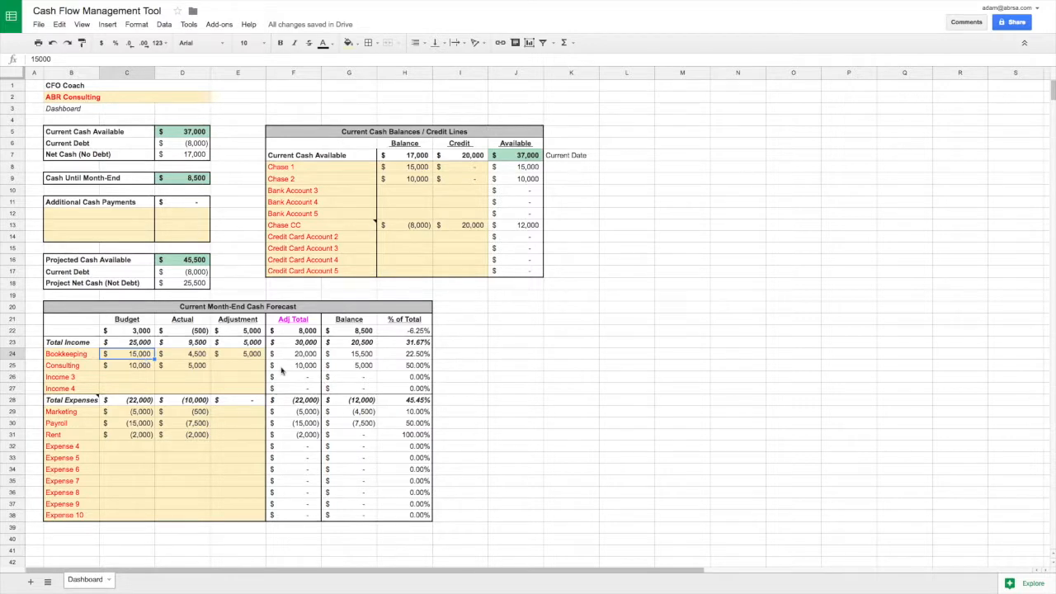
click(257, 358)
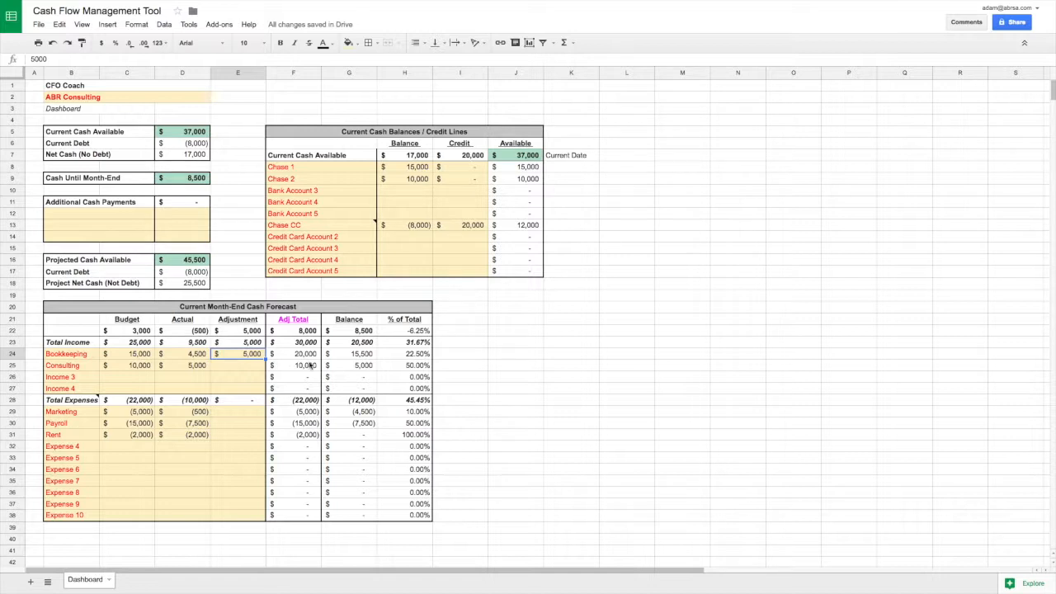
click(367, 333)
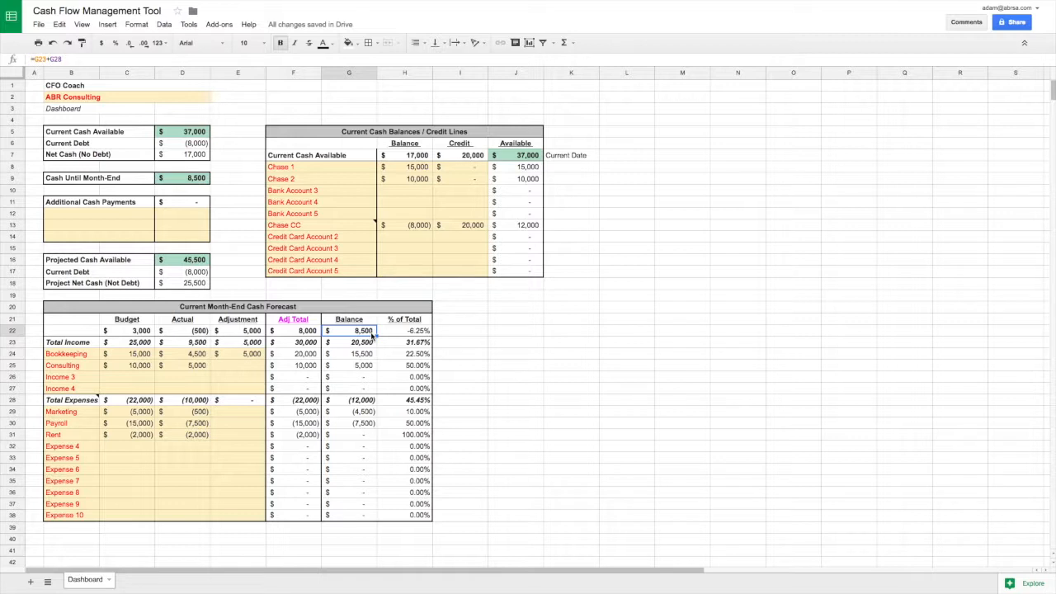
Enter an expense adjustment of -1500 for Marketing
click(234, 413)
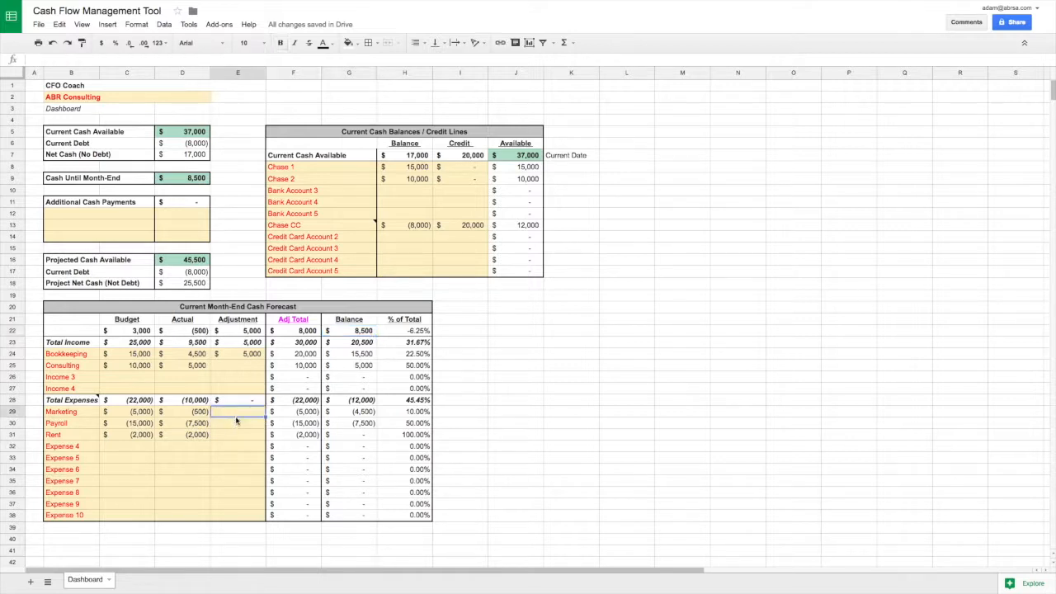
text(-1500)
key(Return)
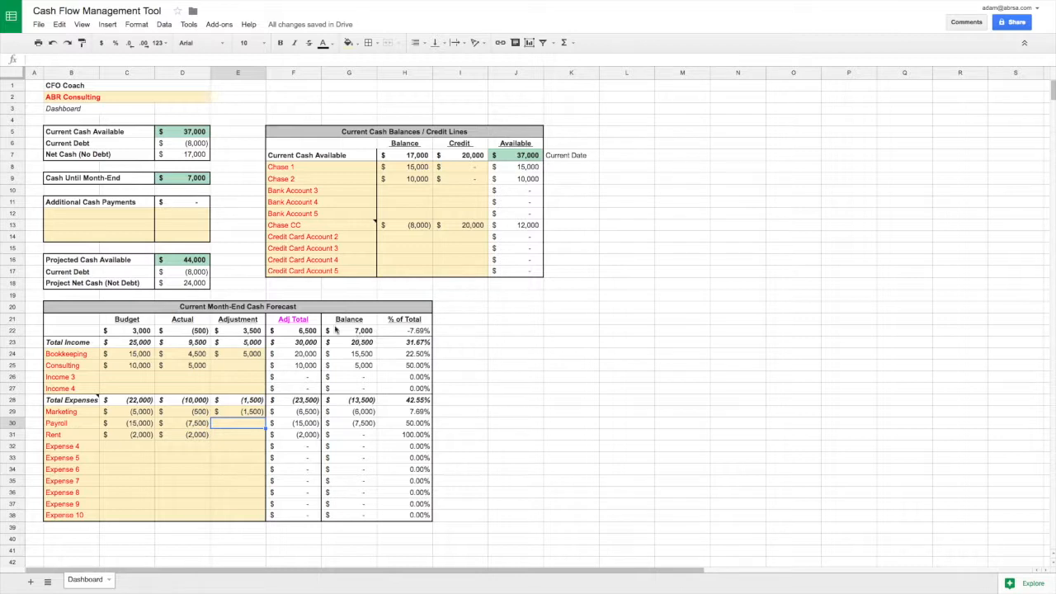
Examine the current cash, cash until month-end, projected cash, current debt and projected net cash figures in the dashboard summary
click(183, 181)
click(199, 136)
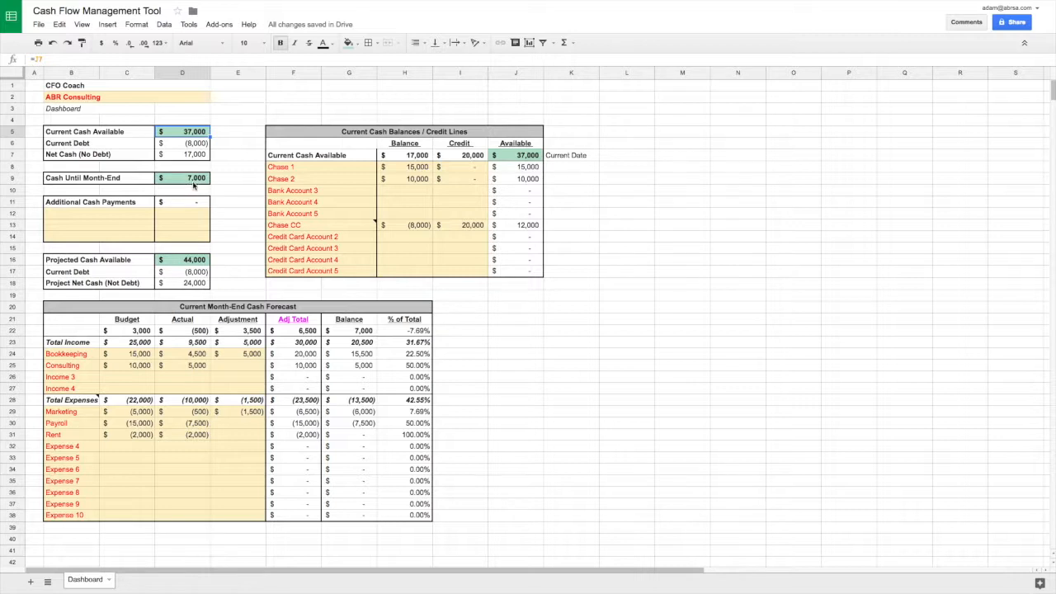
drag(196, 260, 196, 283)
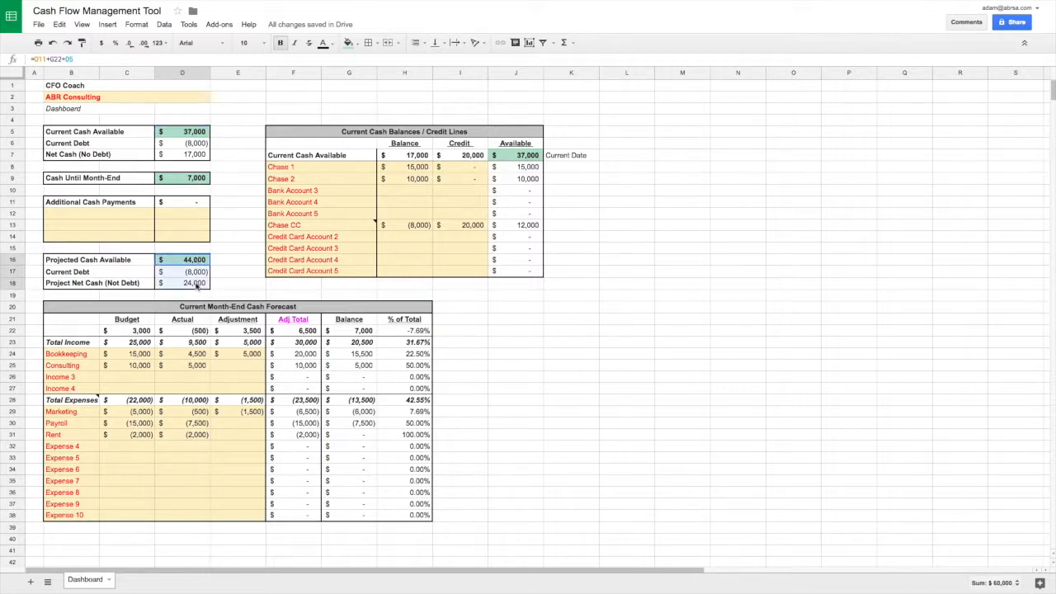
click(192, 262)
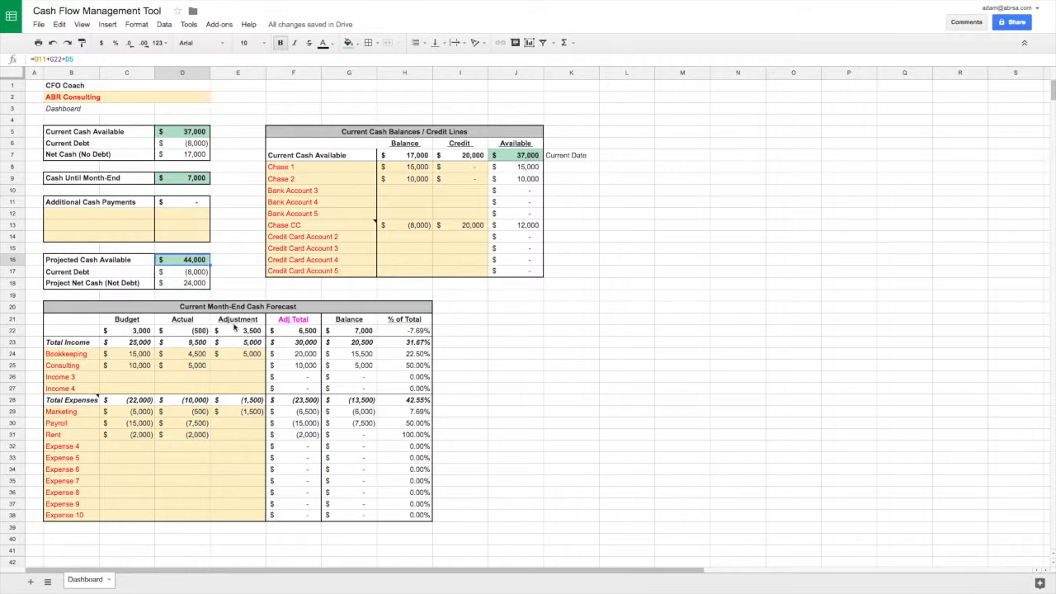
click(187, 275)
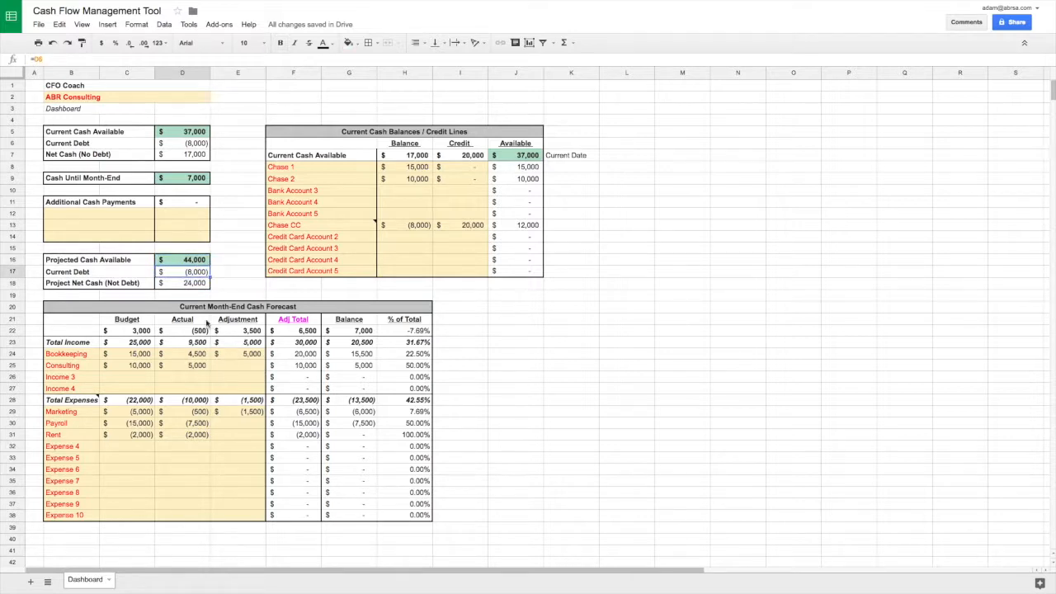
click(194, 284)
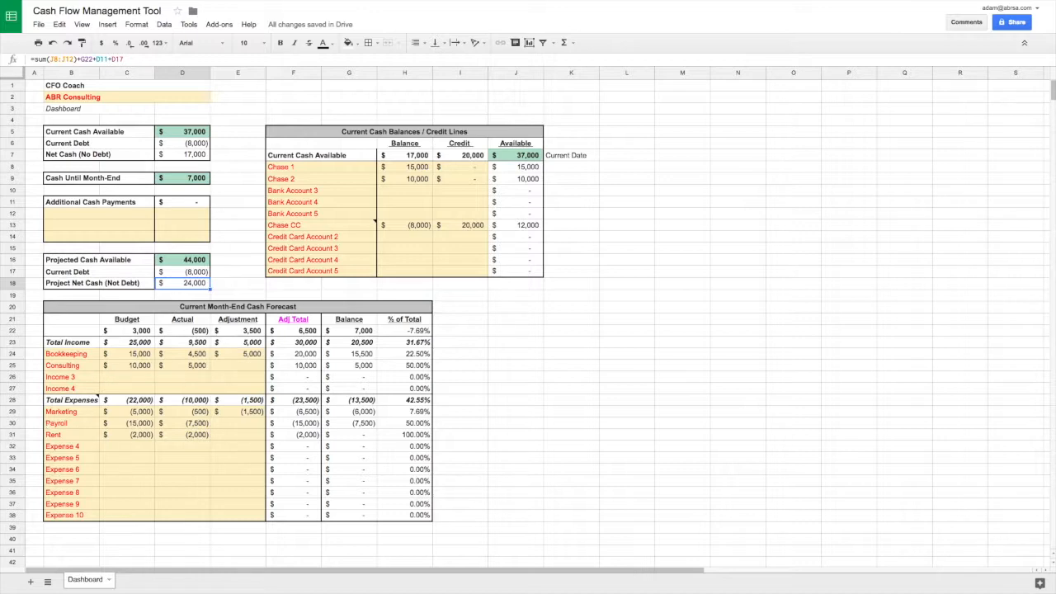
Look over the unused category rows in the month-end forecast, from Income 4 through Expense 4 to Expense 7
click(72, 391)
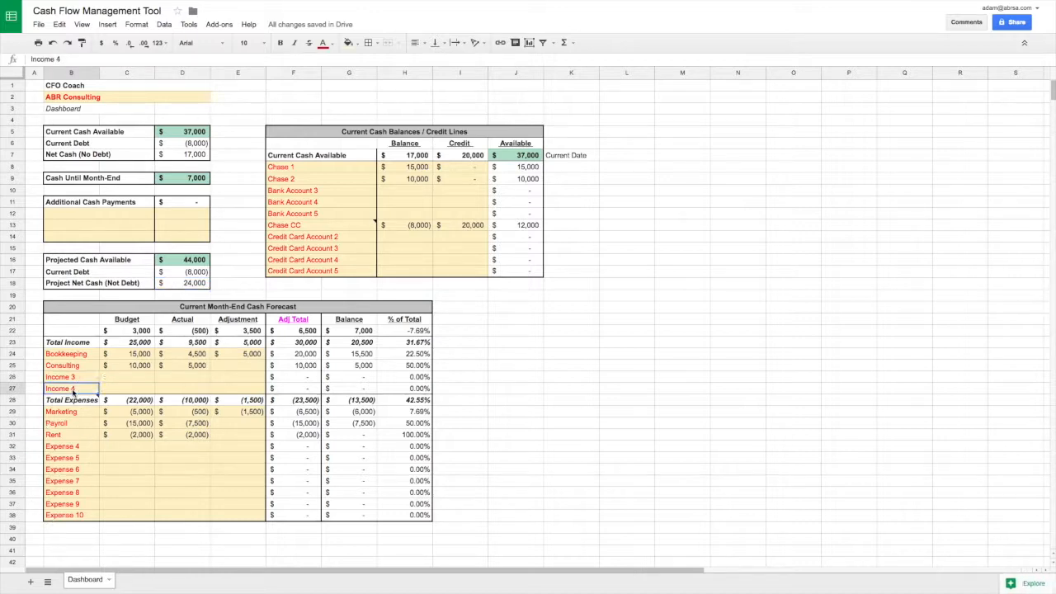
click(74, 447)
click(74, 458)
click(73, 470)
click(74, 483)
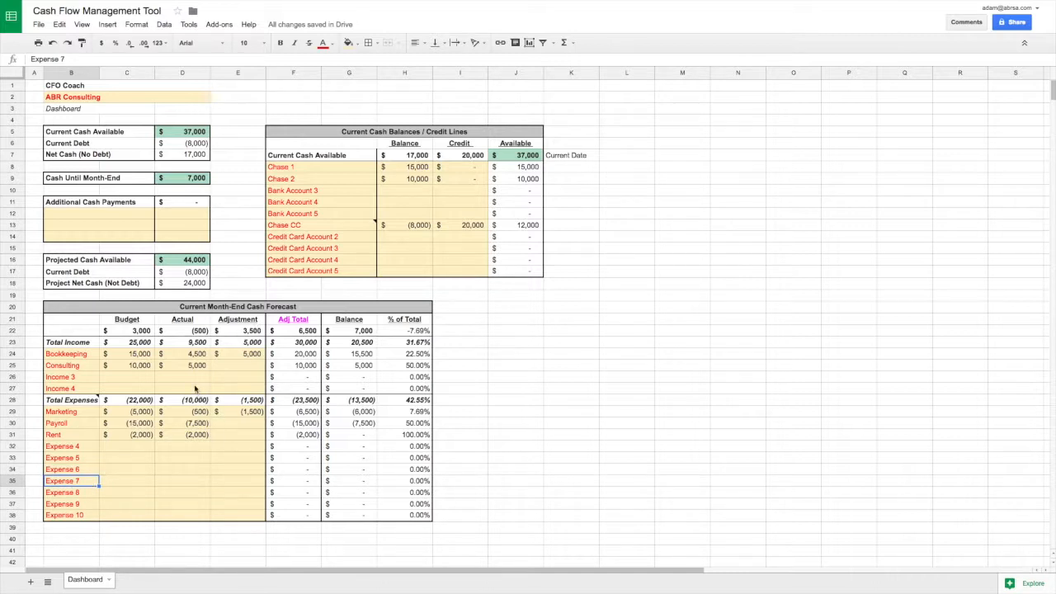
Examine the % of Total figures for Bookkeeping, Marketing, Payroll and Rent in the month-end forecast
click(430, 364)
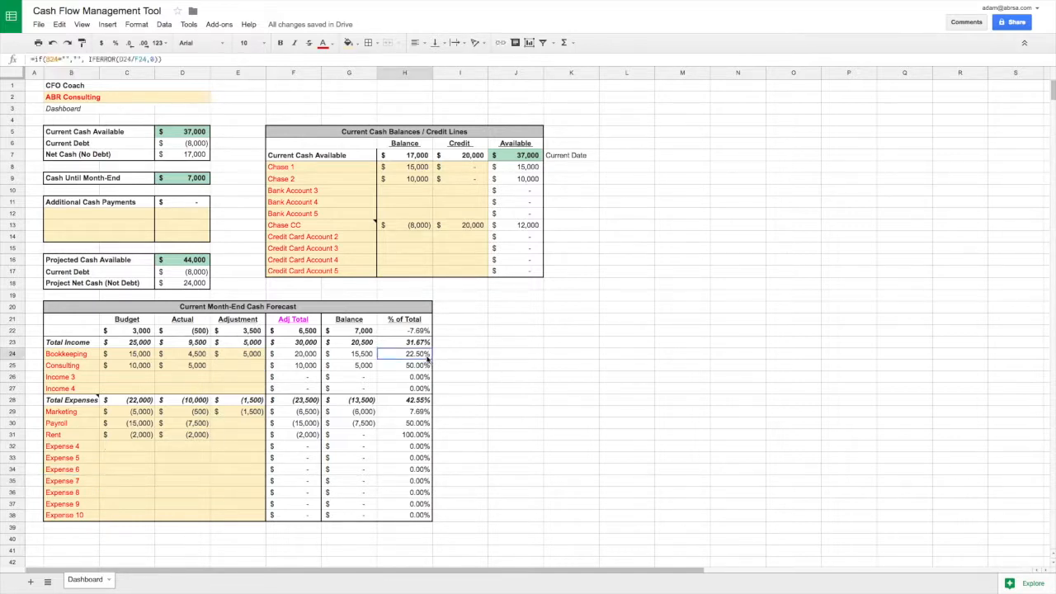
click(419, 414)
click(419, 422)
click(417, 434)
click(421, 412)
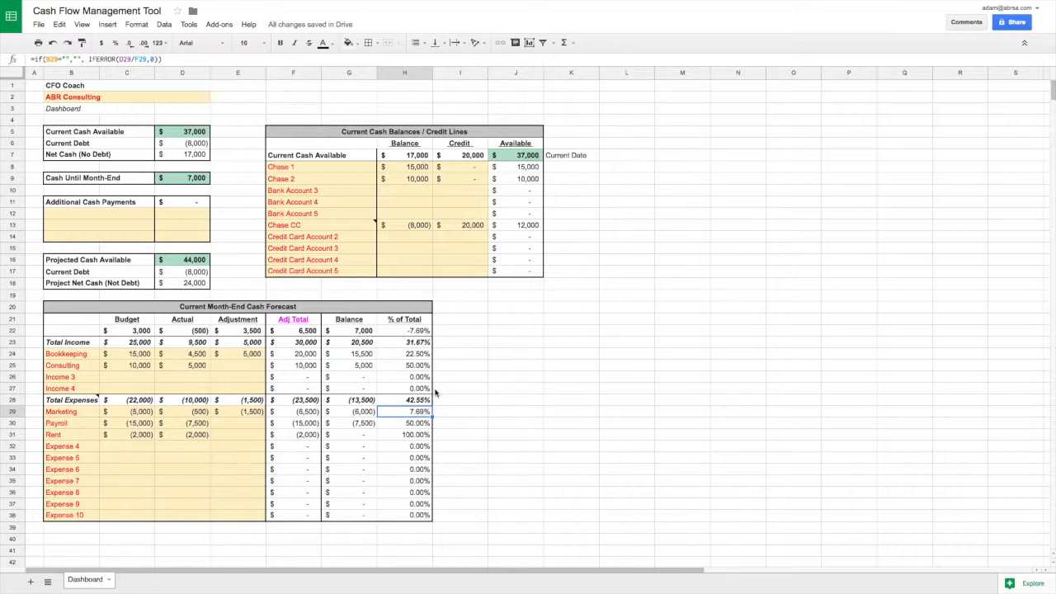
Add an additional cash payment named Computer with an amount of -1500
click(88, 204)
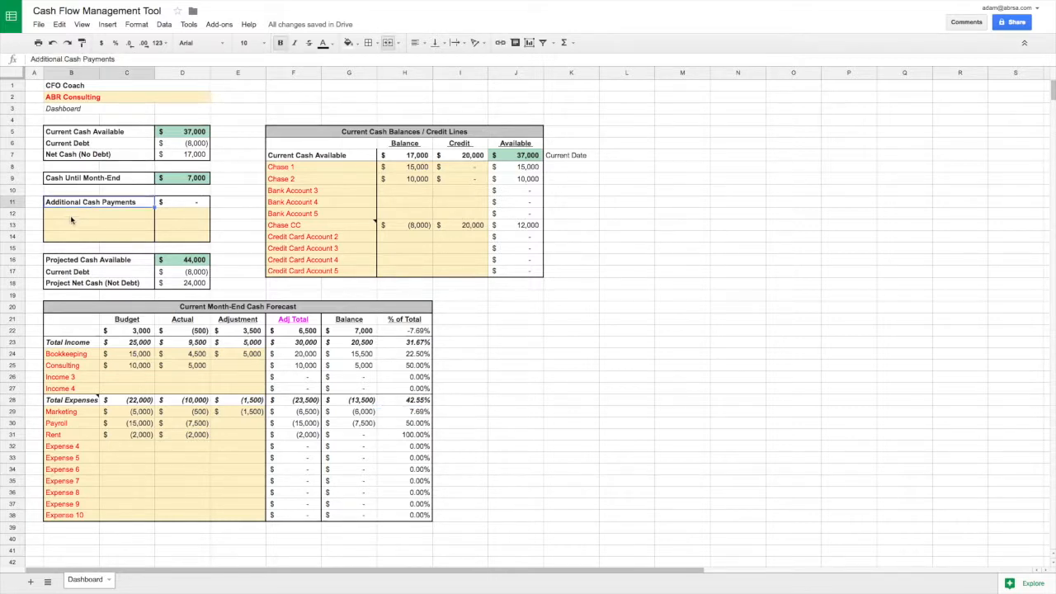
click(71, 216)
text(Lap)
key(BackSpace)
key(BackSpace)
key(BackSpace)
text(Computer)
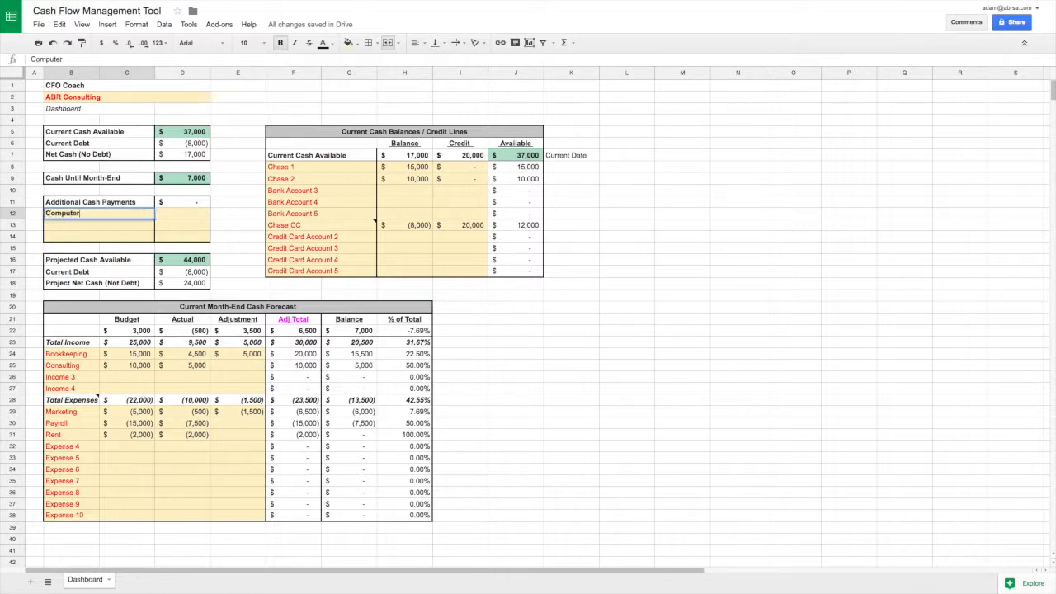
key(Tab)
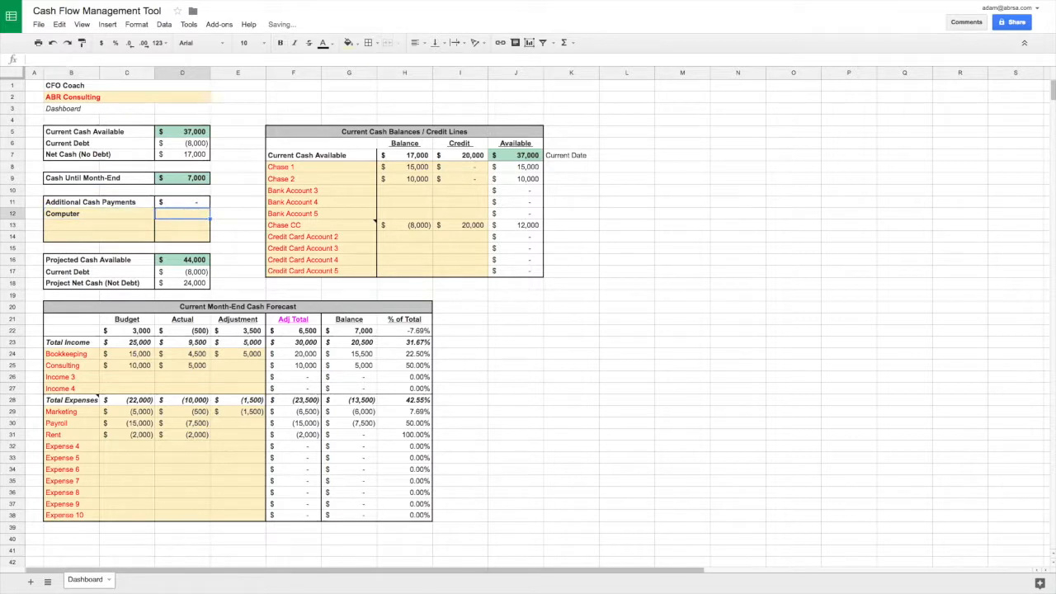
text(-1500)
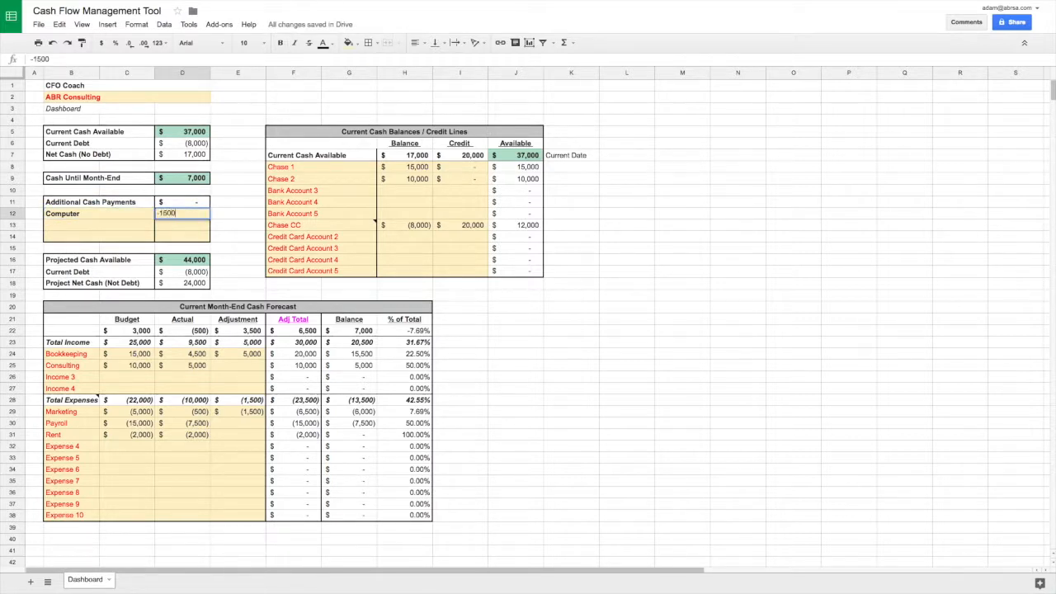
key(Return)
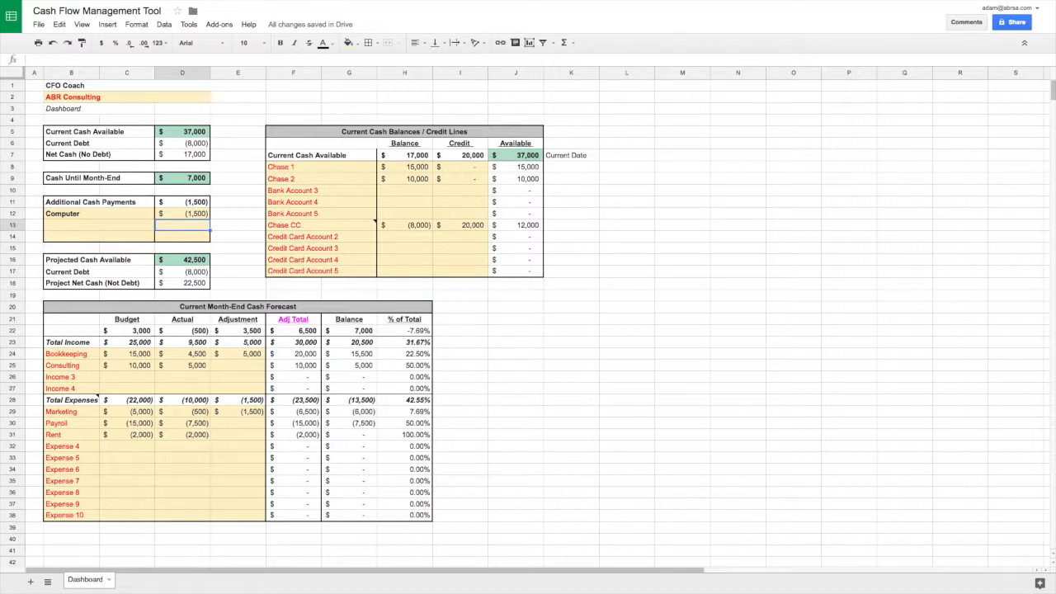
Add a second additional cash payment named Tax with an amount of -1000
click(99, 224)
text(TRax)
key(Tab)
key(shift+Tab)
text(Tax)
key(Tab)
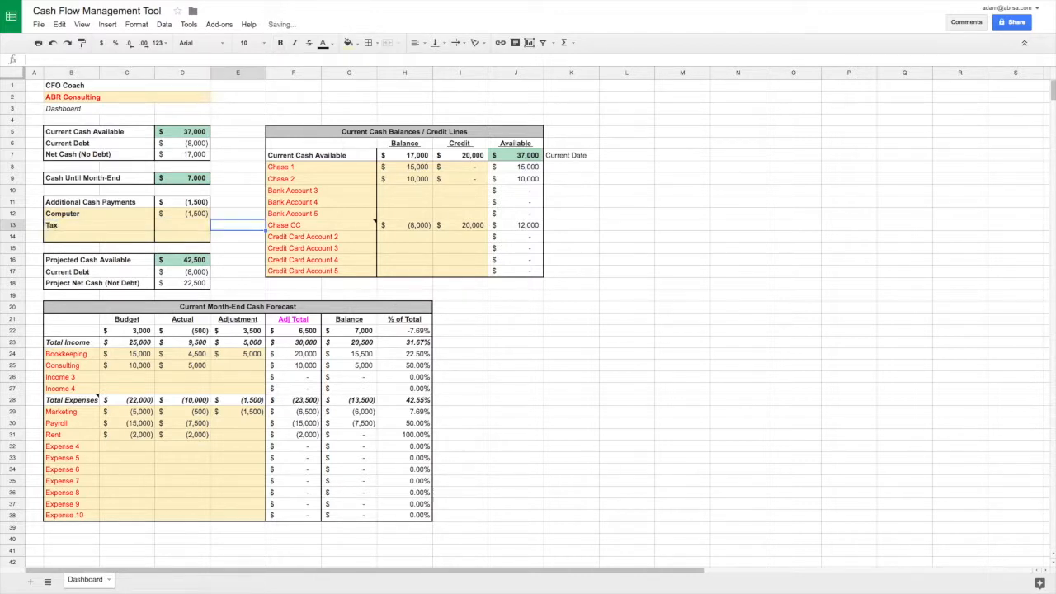
text(-1000)
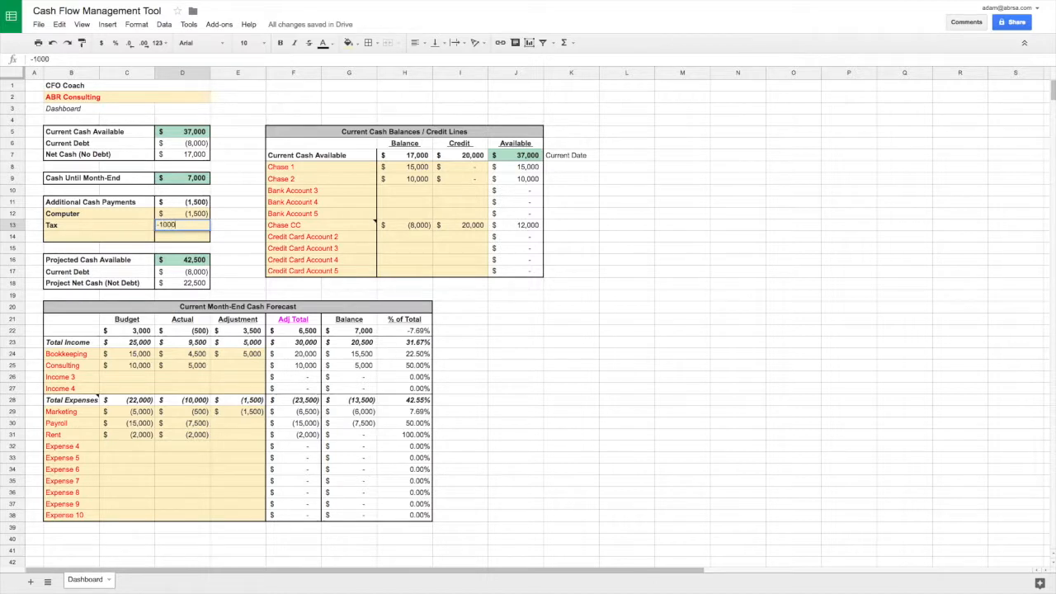
key(Return)
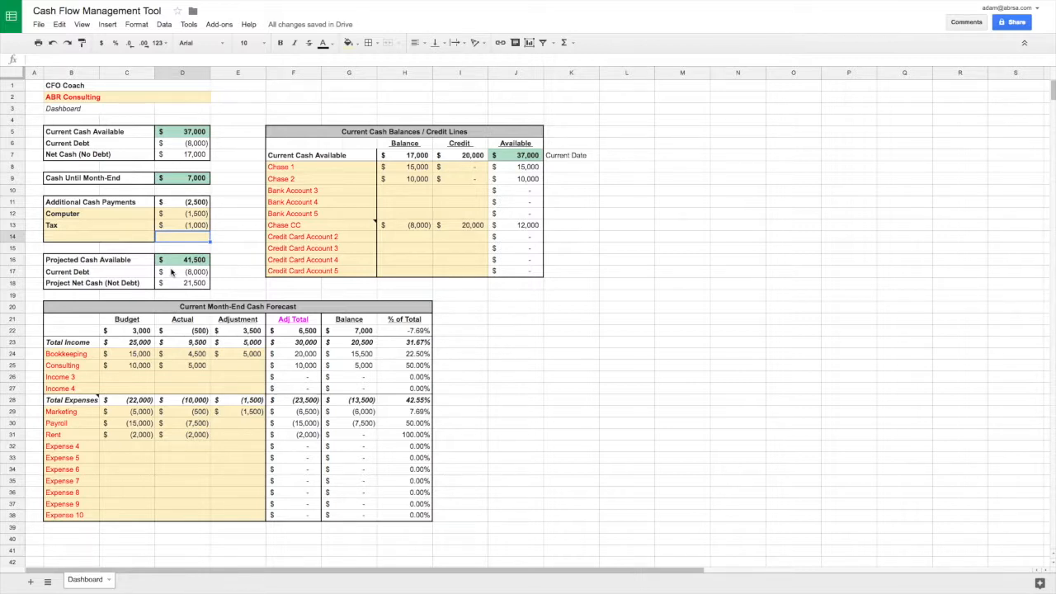
Compare the cash flow tool with the Test Client 1 - 2017 Financial Report spreadsheet, ending on the report's dashboard
mouse_move(221, 5)
click(210, 26)
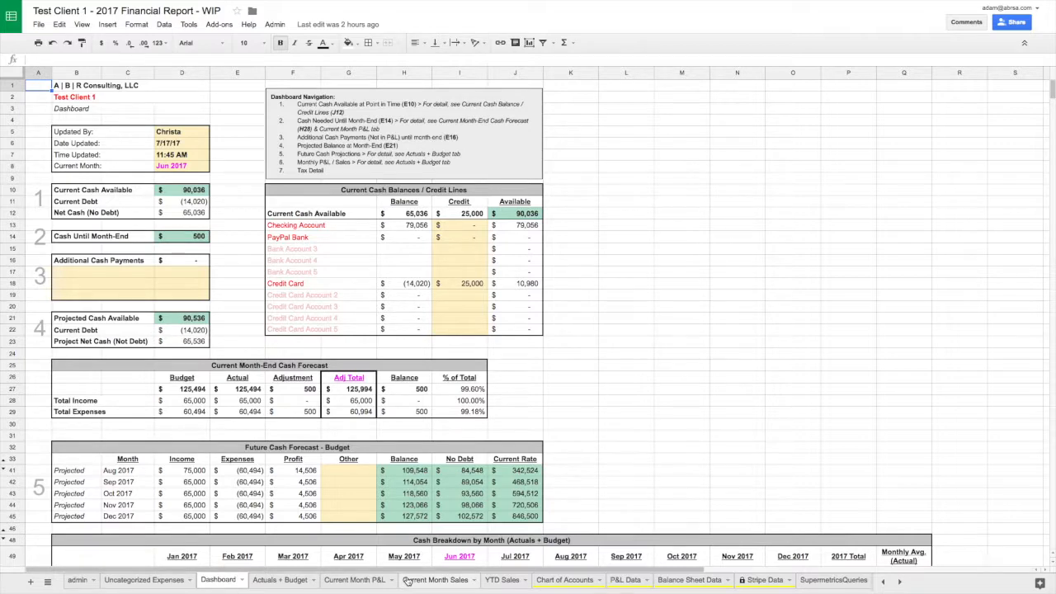
click(99, 24)
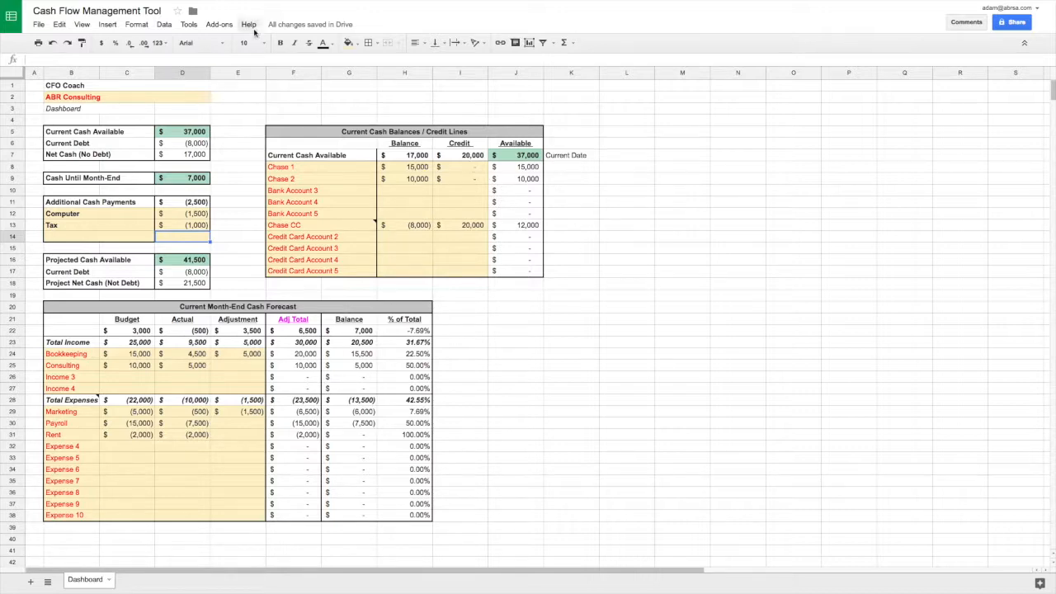
click(199, 25)
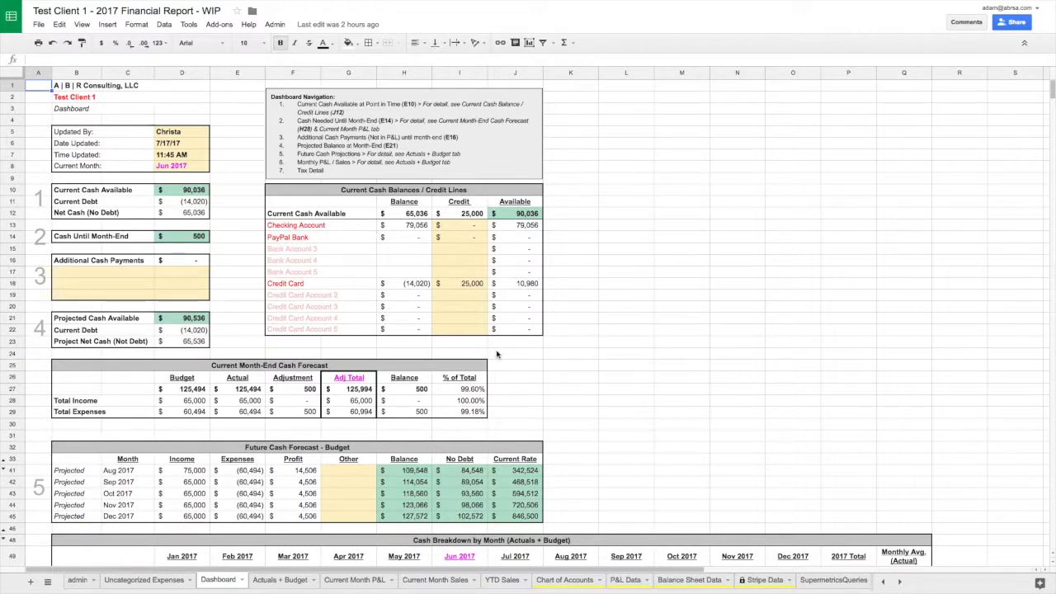
Examine the report dashboard's future cash forecast, monthly cash and sales breakdowns, tax accrual and tax detail
scroll(495, 354, down, 2)
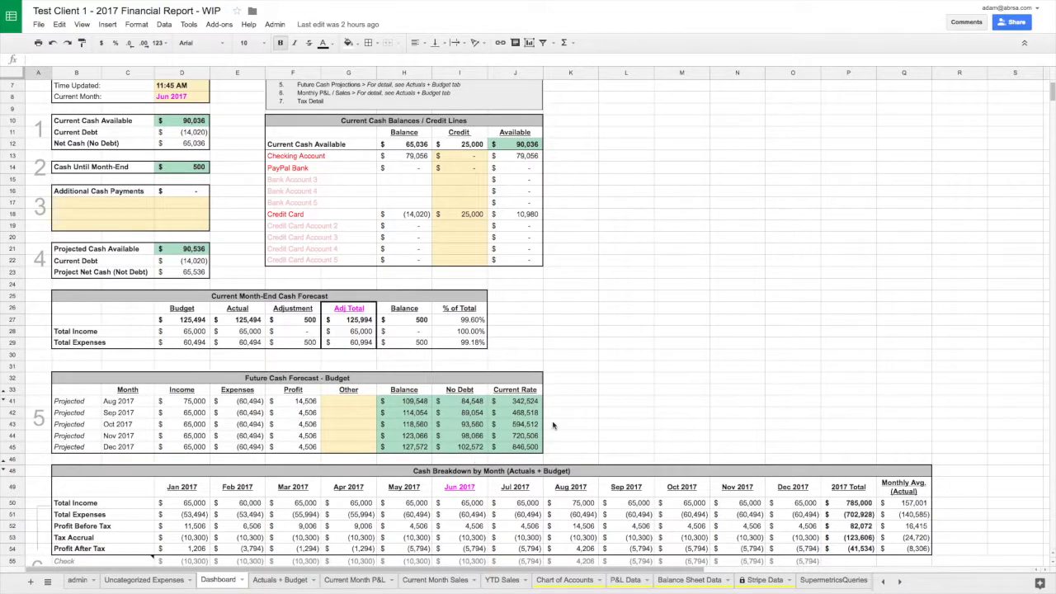
scroll(553, 425, down, 4)
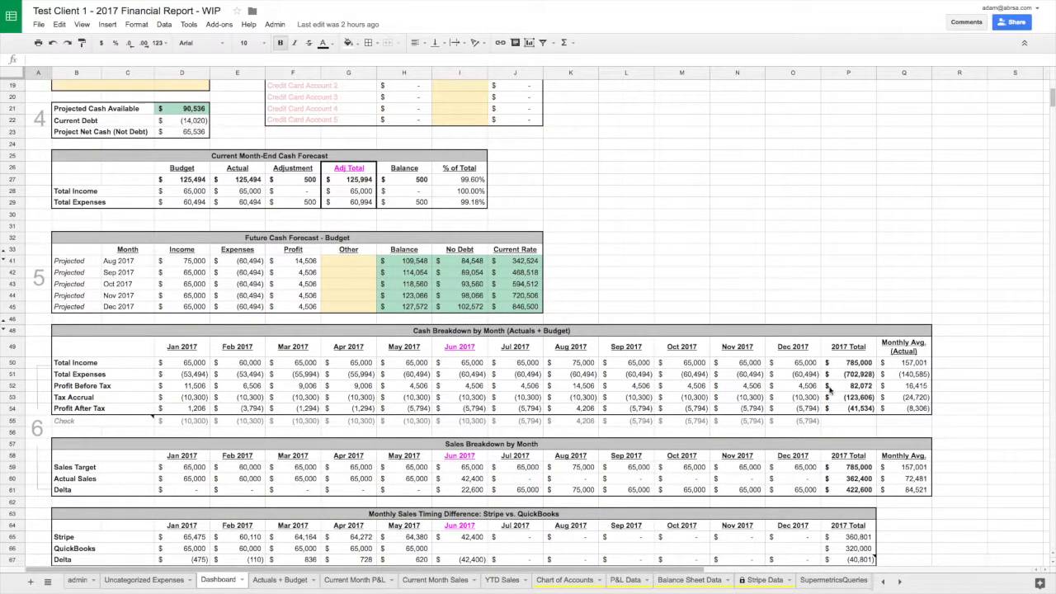
click(90, 398)
scroll(211, 459, down, 1)
scroll(213, 457, down, 1)
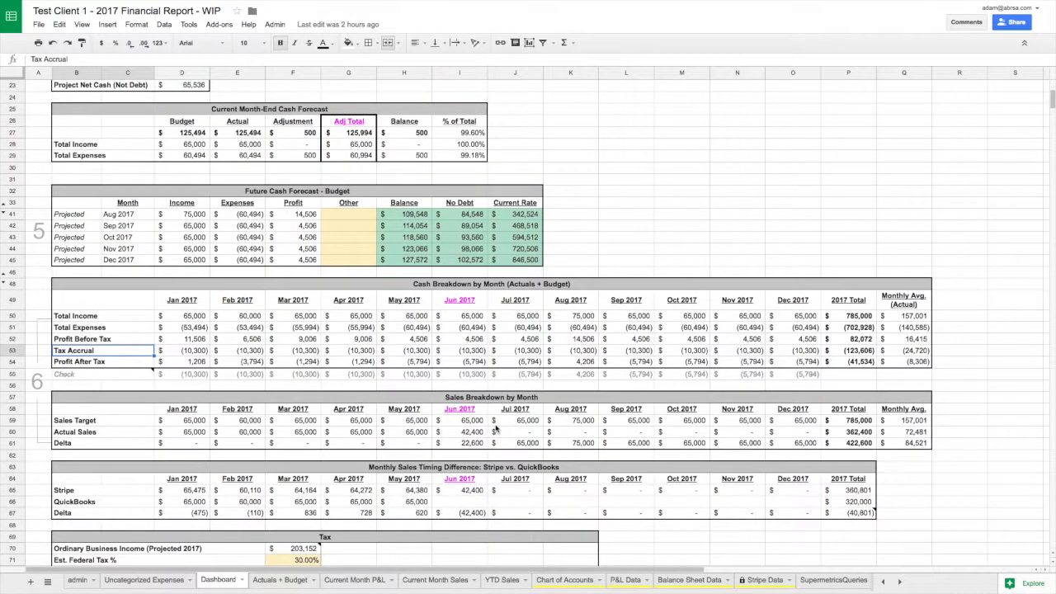
scroll(361, 439, down, 3)
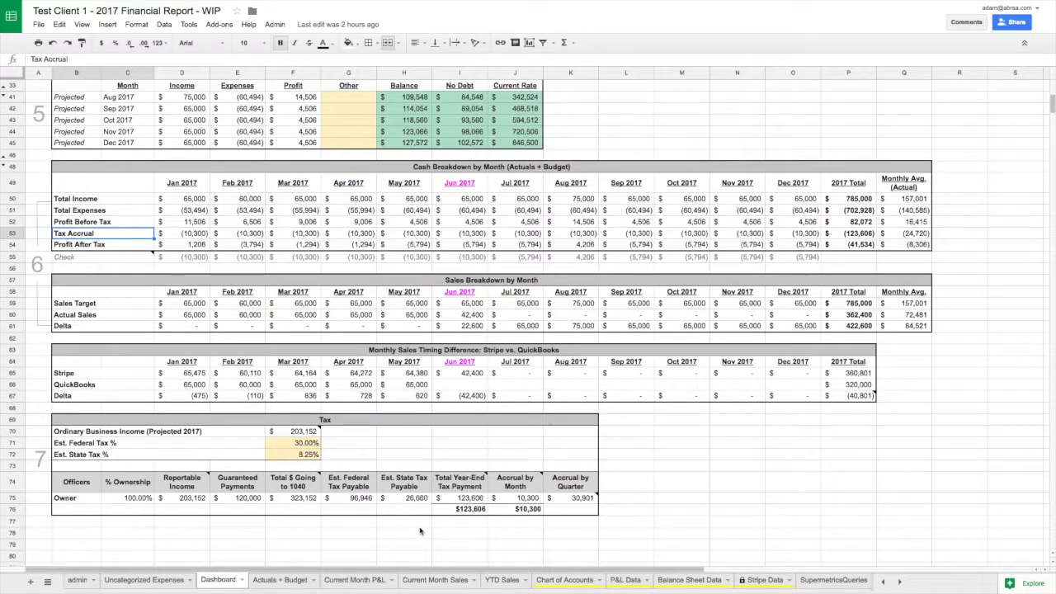
scroll(541, 338, up, 5)
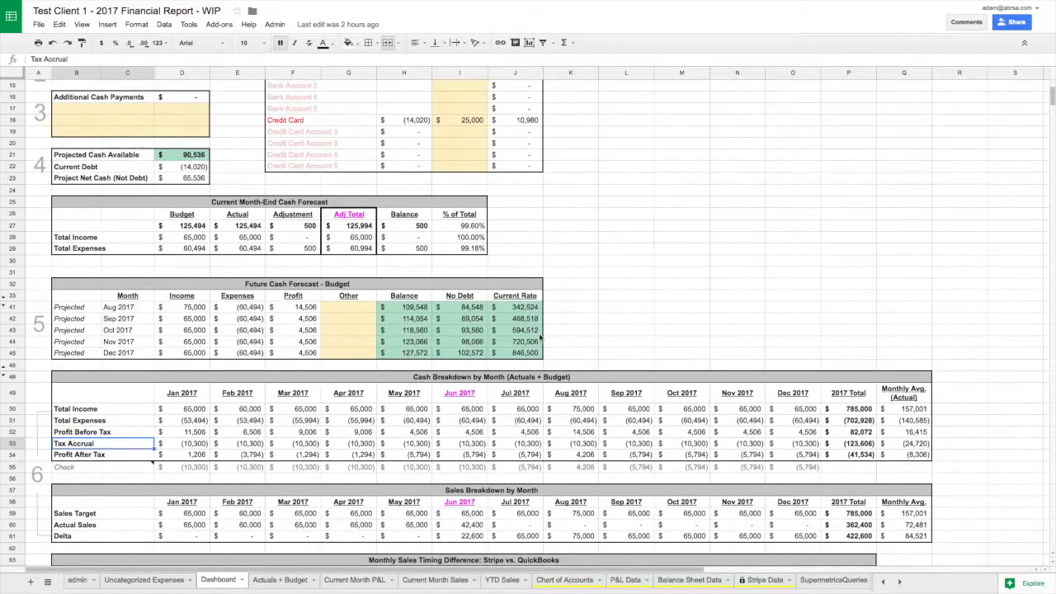
scroll(541, 339, up, 3)
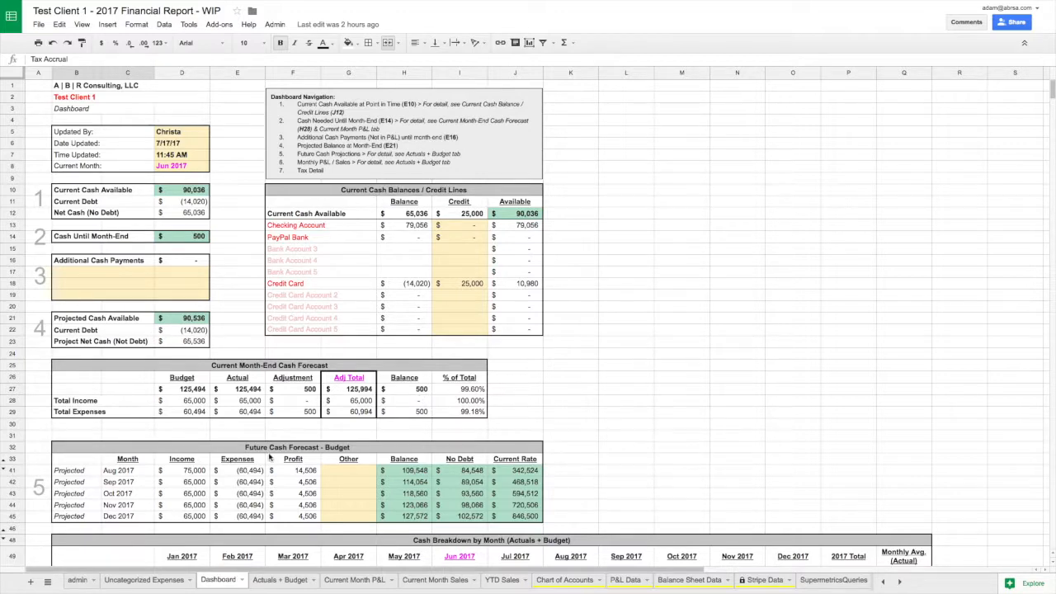
Review the Actuals + Budget sheet and the adjustment cells on the Current Month P&L sheet
click(281, 583)
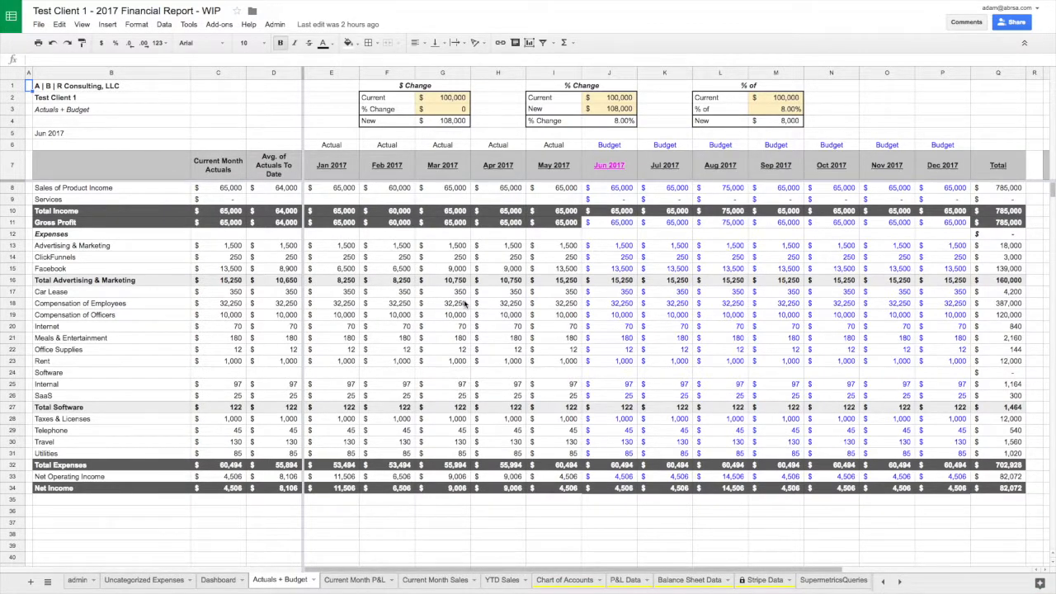
click(341, 584)
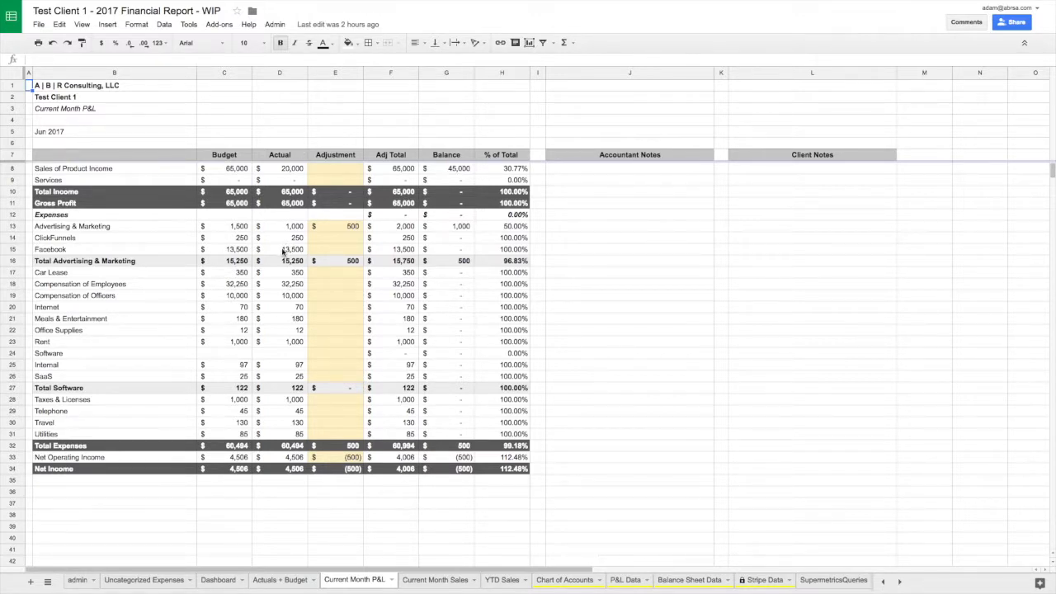
click(349, 238)
click(344, 287)
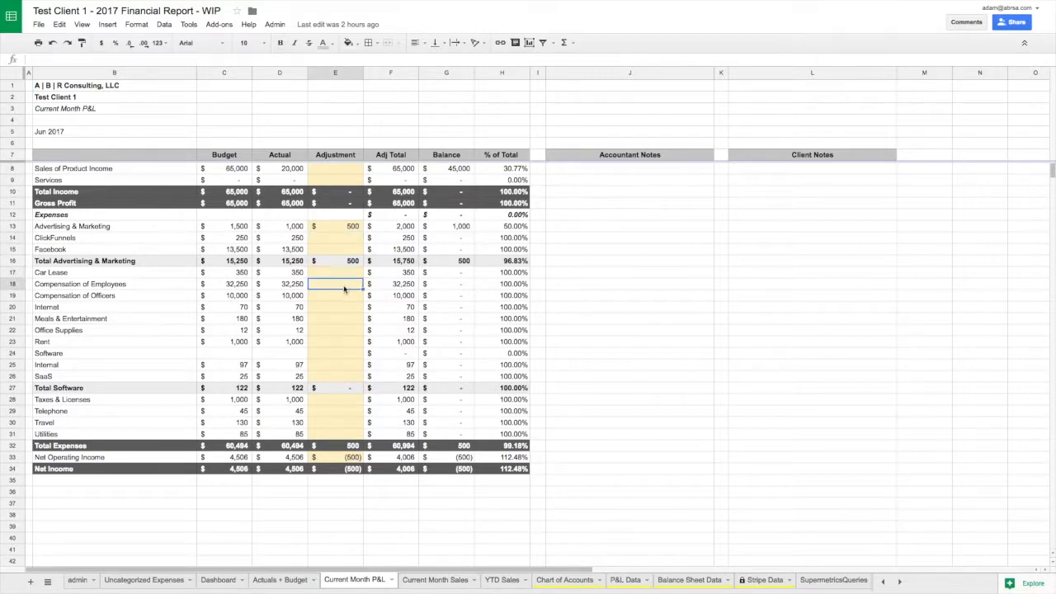
Review the daily figures on the Current Month Sales and YTD Sales sheets
click(448, 580)
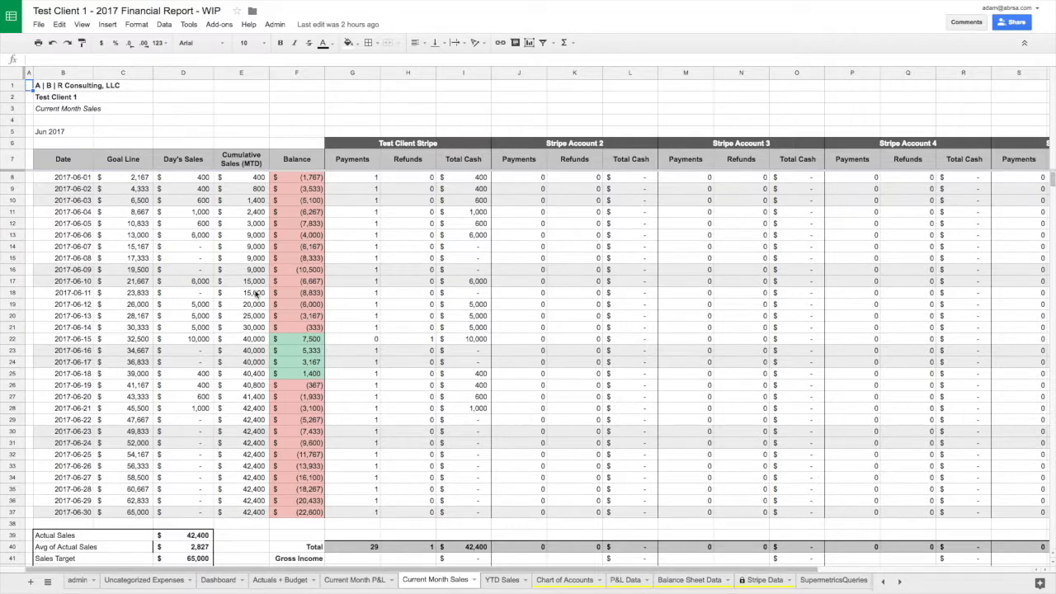
click(501, 580)
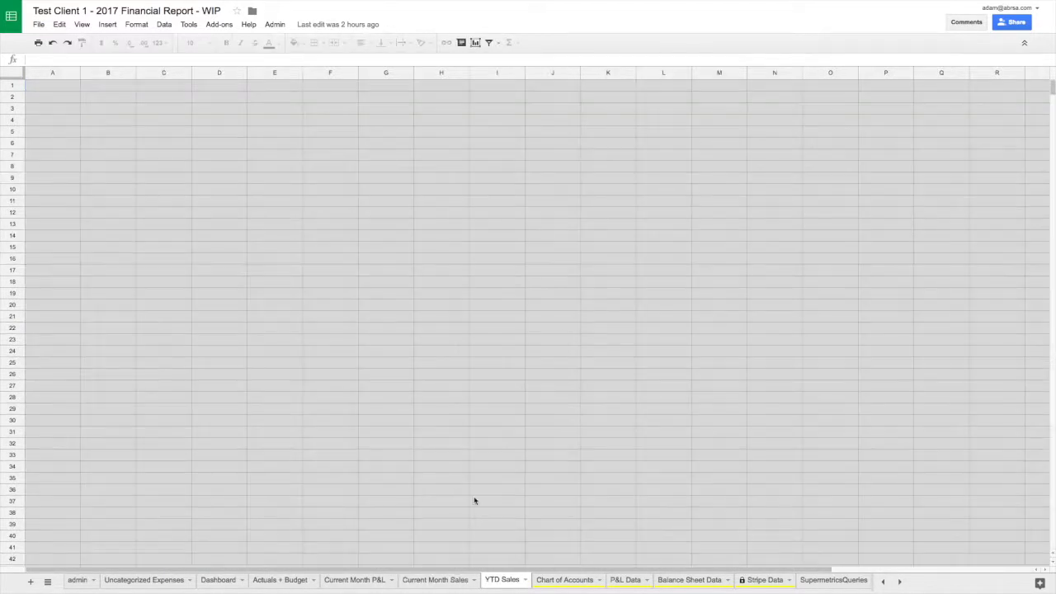
scroll(472, 487, down, 15)
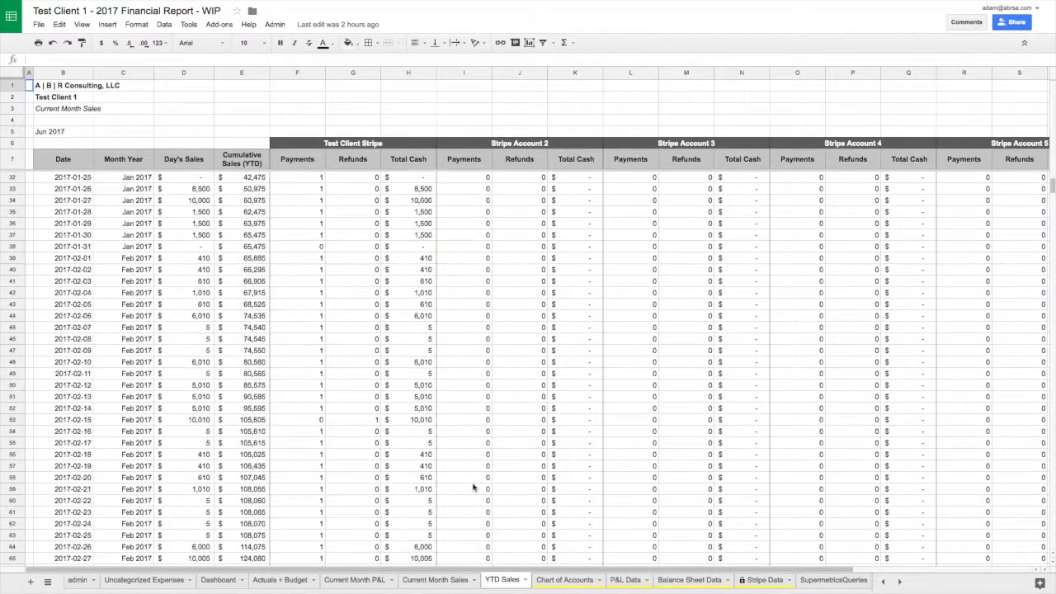
scroll(473, 488, up, 5)
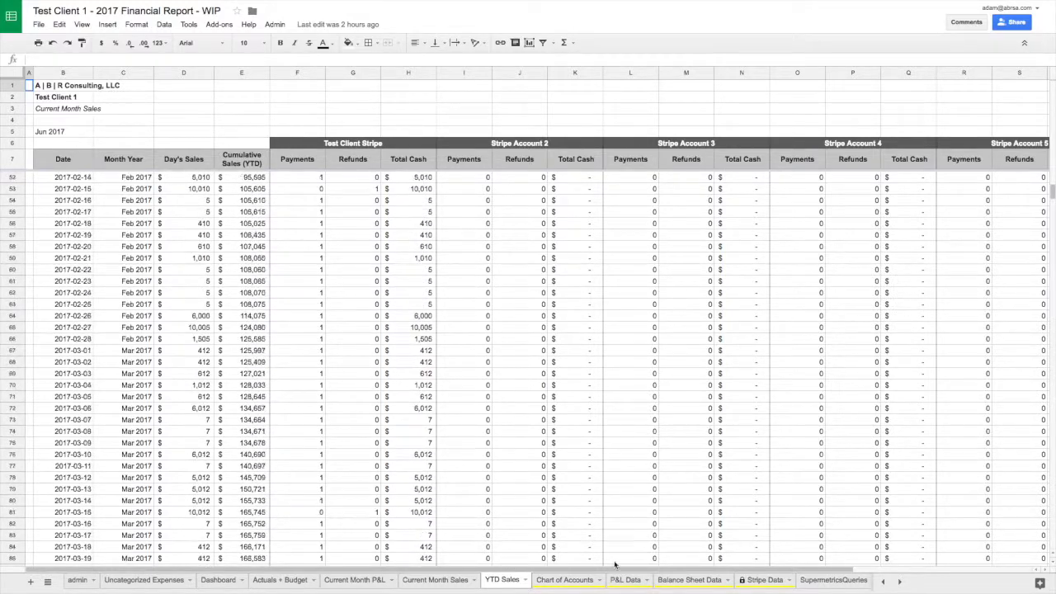
Skim the report's Dashboard sheet once more and return to the Cash Flow Management Tool spreadsheet
click(227, 584)
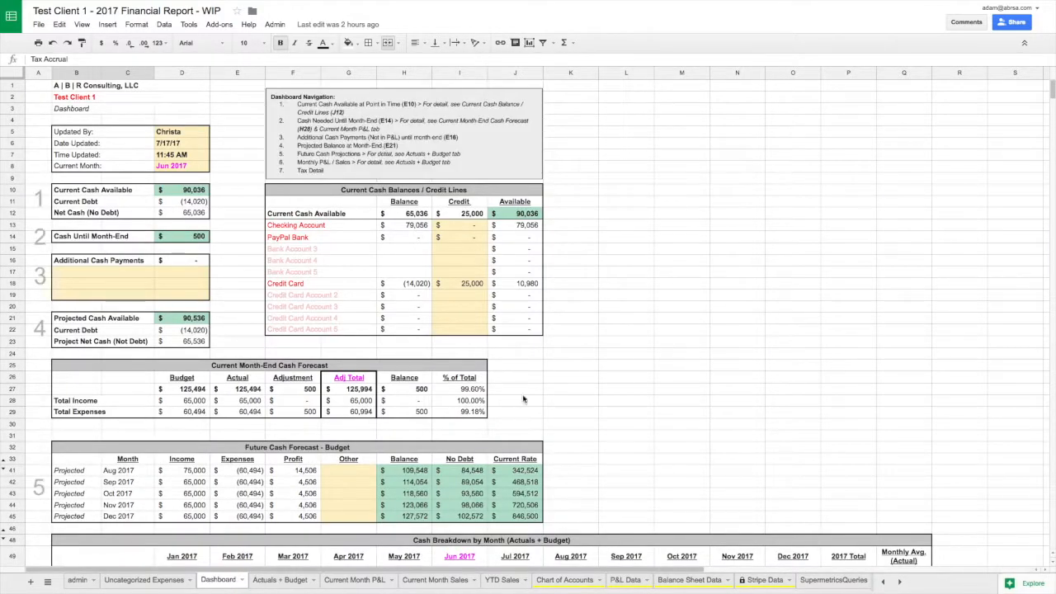
scroll(518, 402, down, 8)
scroll(518, 403, up, 8)
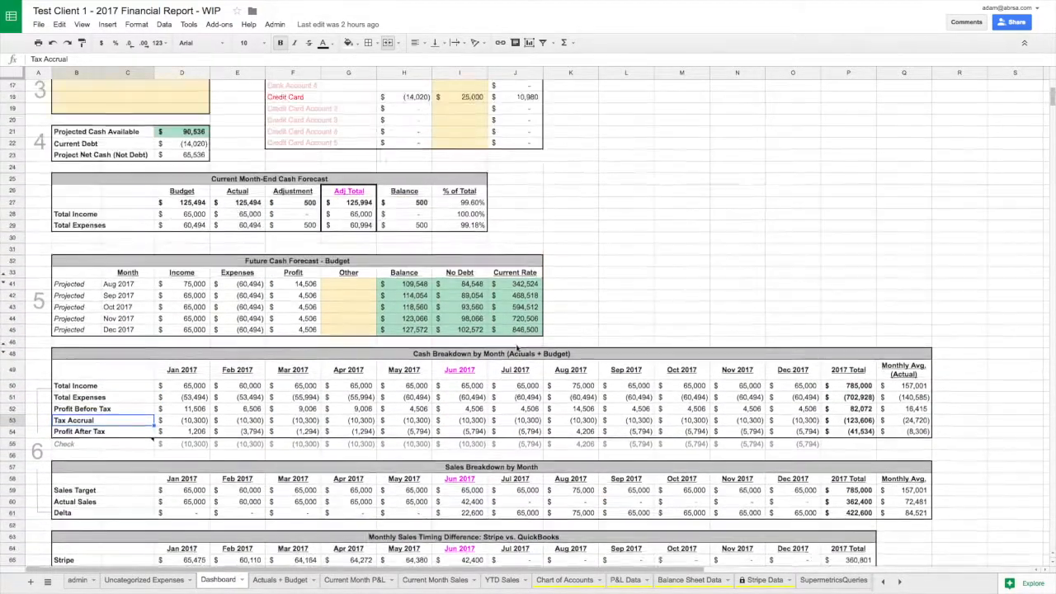
click(105, 25)
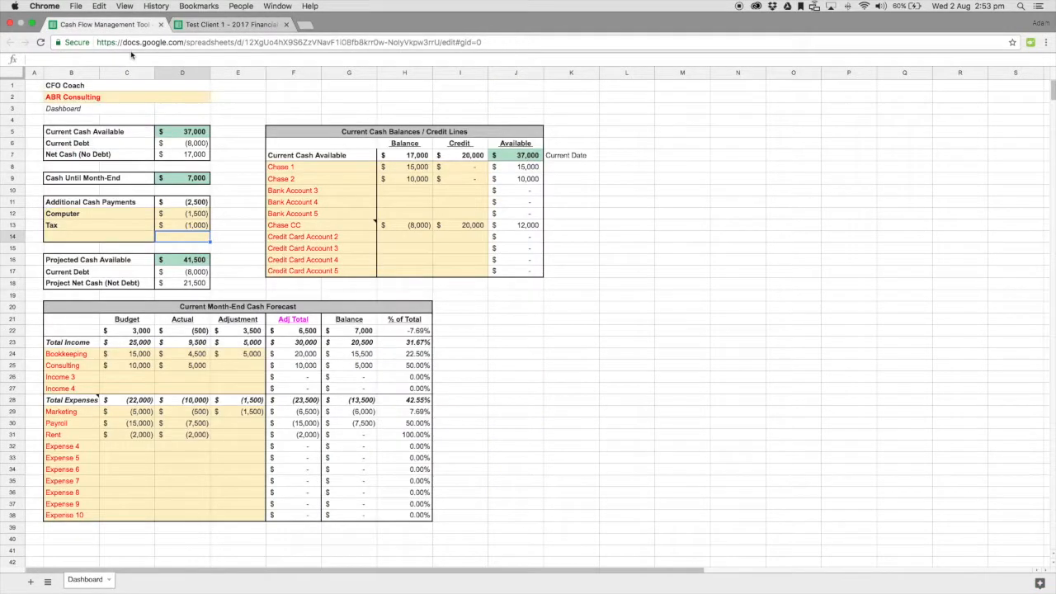